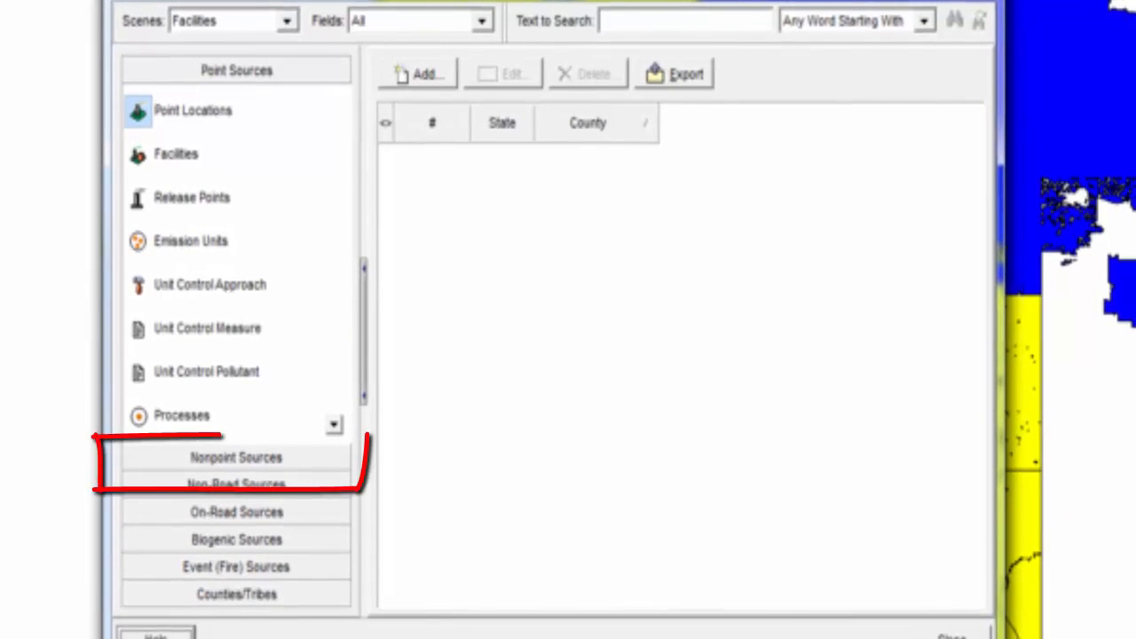
Add a new nonpoint location record under Nonpoint Sources > Nonpoint Locations.
{"action": "left_click", "coordinate": [318, 465]}
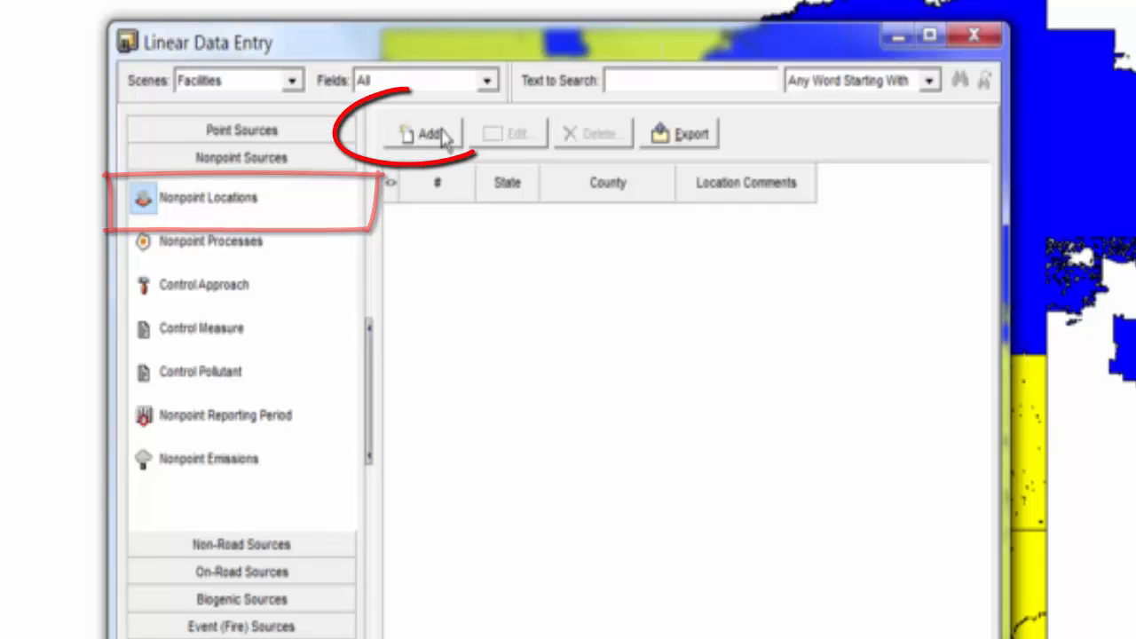
{"action": "left_click", "coordinate": [430, 134]}
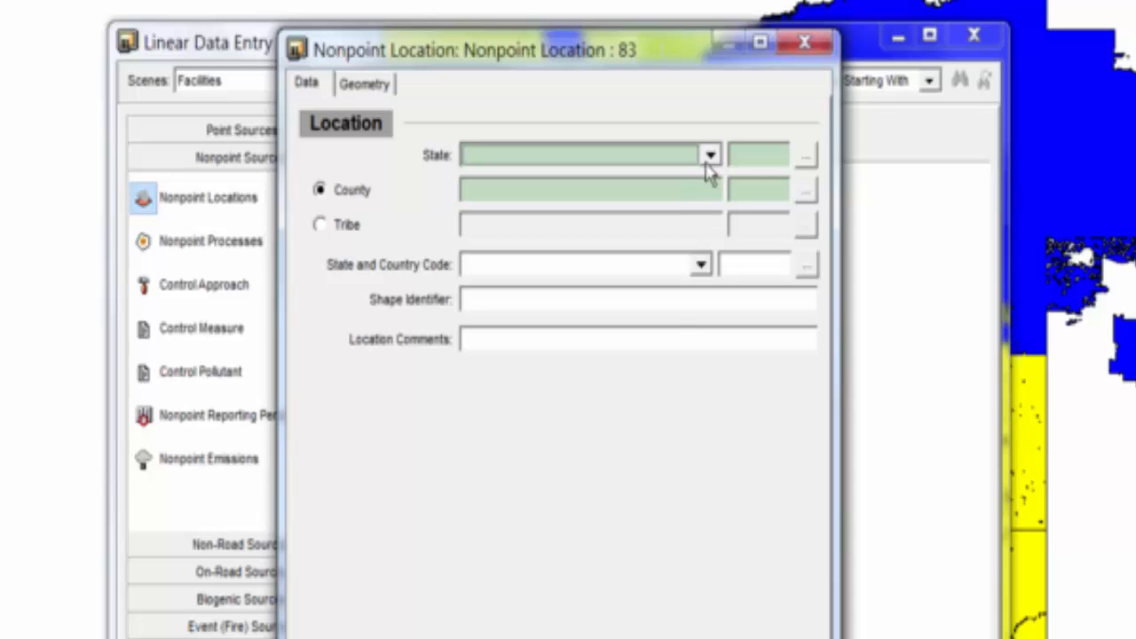
{"action": "left_click", "coordinate": [710, 156]}
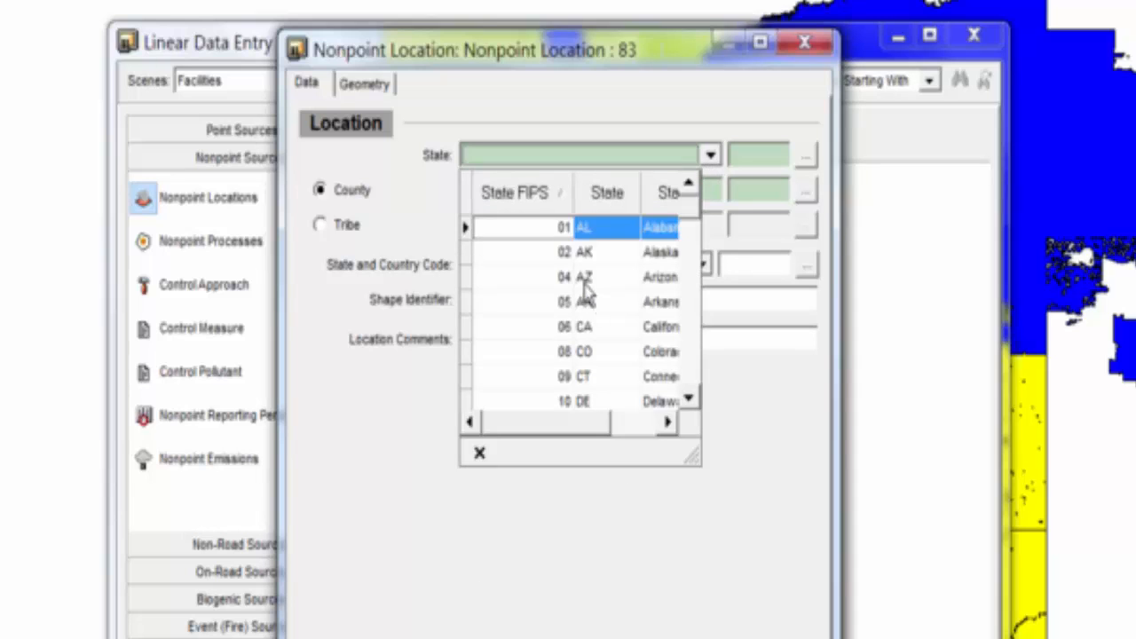
Set the location's state to Arizona and its tribe to White Mountain Apache Tribe (607).
{"action": "left_click", "coordinate": [583, 278]}
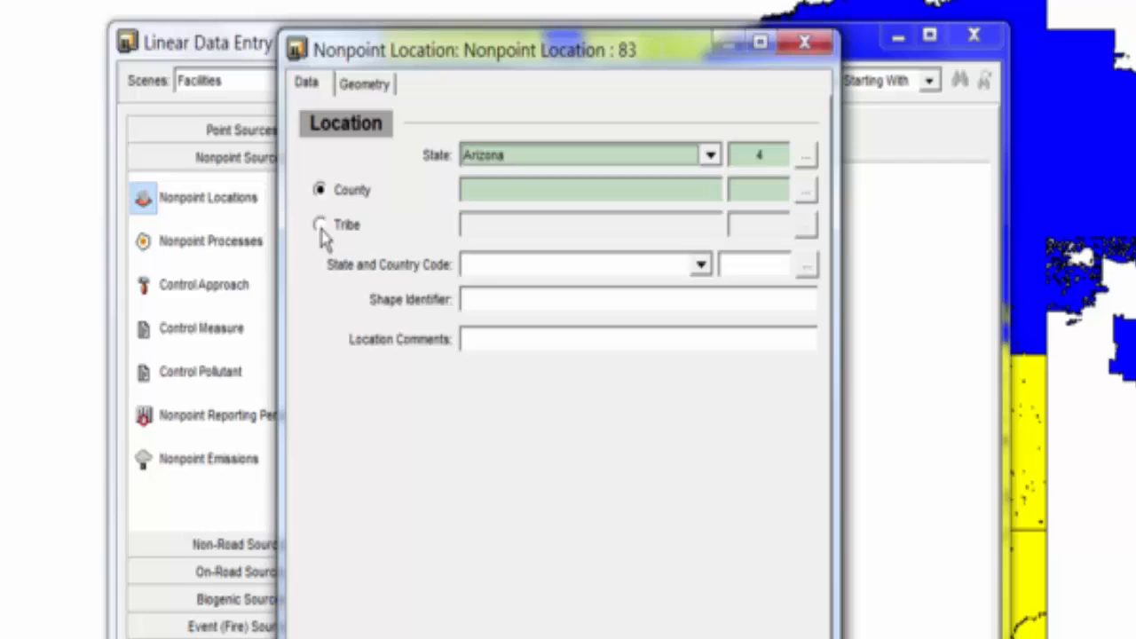
{"action": "left_click", "coordinate": [321, 227]}
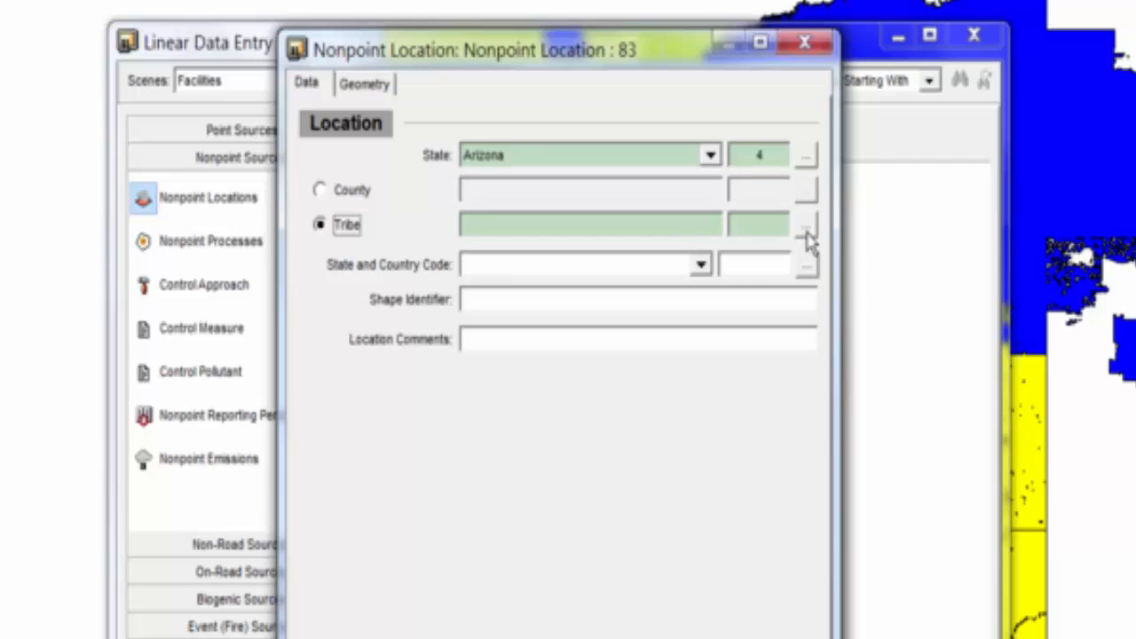
{"action": "left_click", "coordinate": [807, 236]}
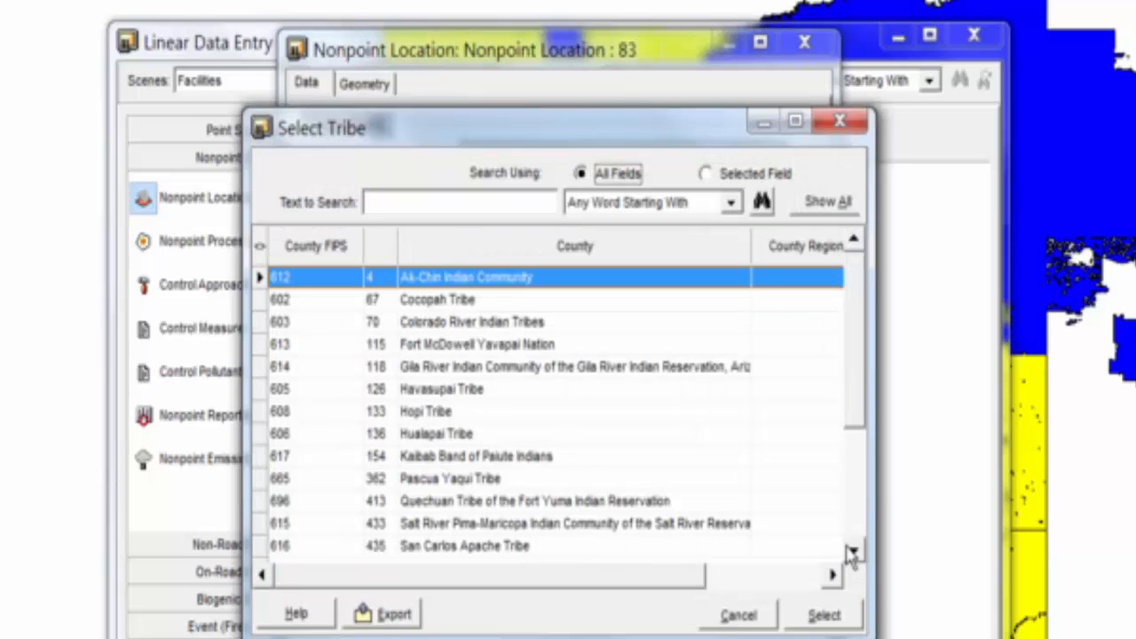
{"action": "left_click", "coordinate": [851, 553]}
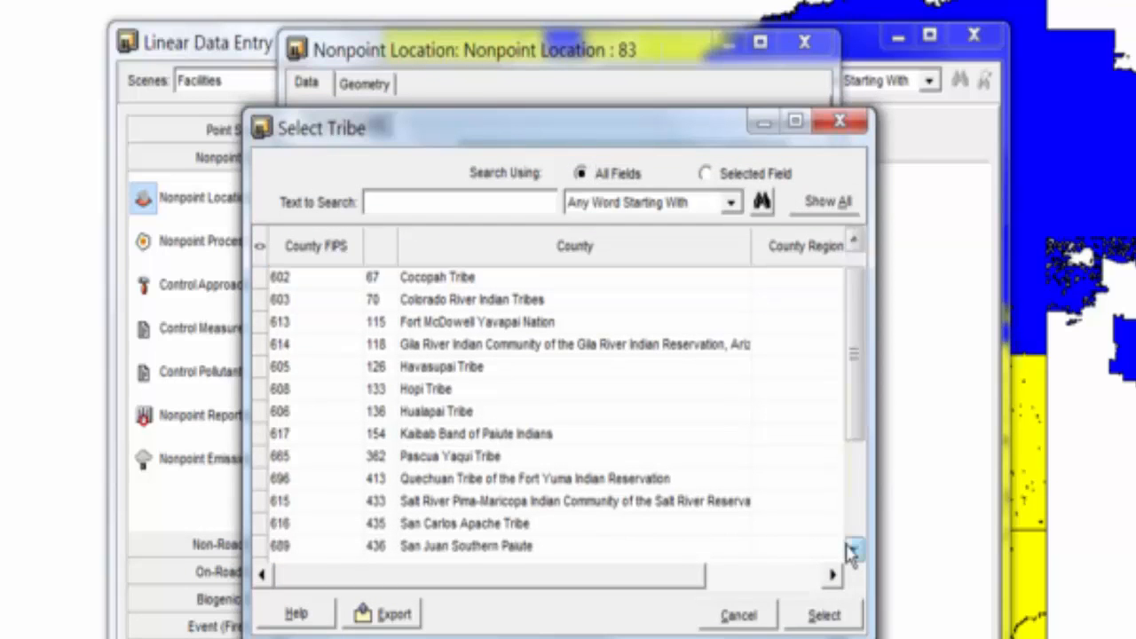
{"action": "left_click", "coordinate": [851, 553]}
{"action": "left_click", "coordinate": [851, 552]}
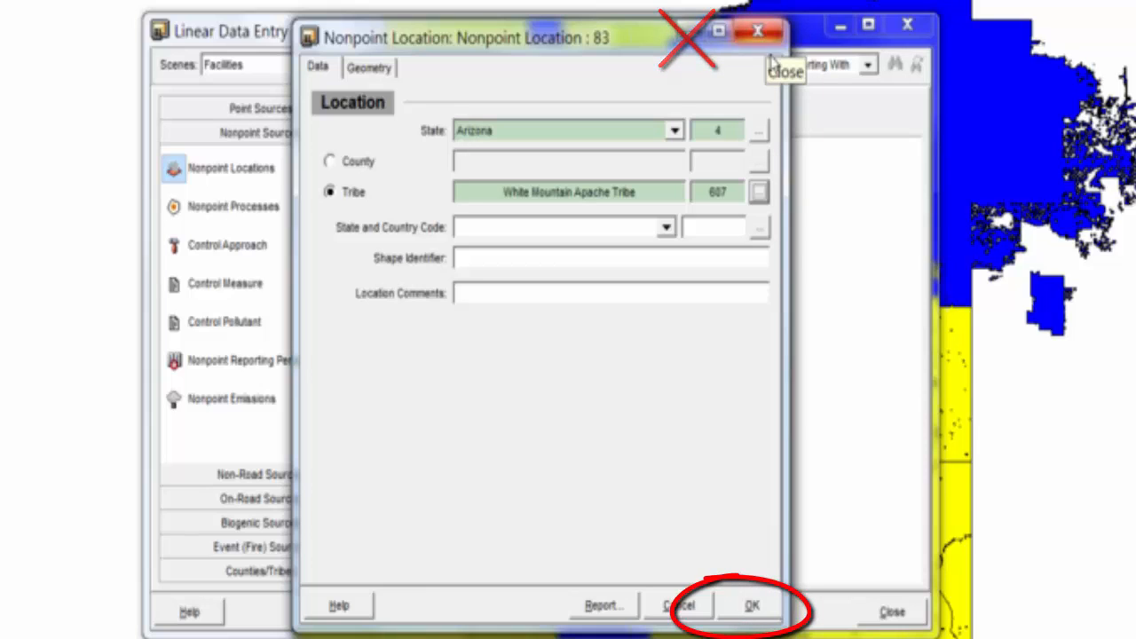
Save the White Mountain Apache Tribe, Arizona location and go to its Nonpoint Processes page.
{"action": "left_click", "coordinate": [750, 606]}
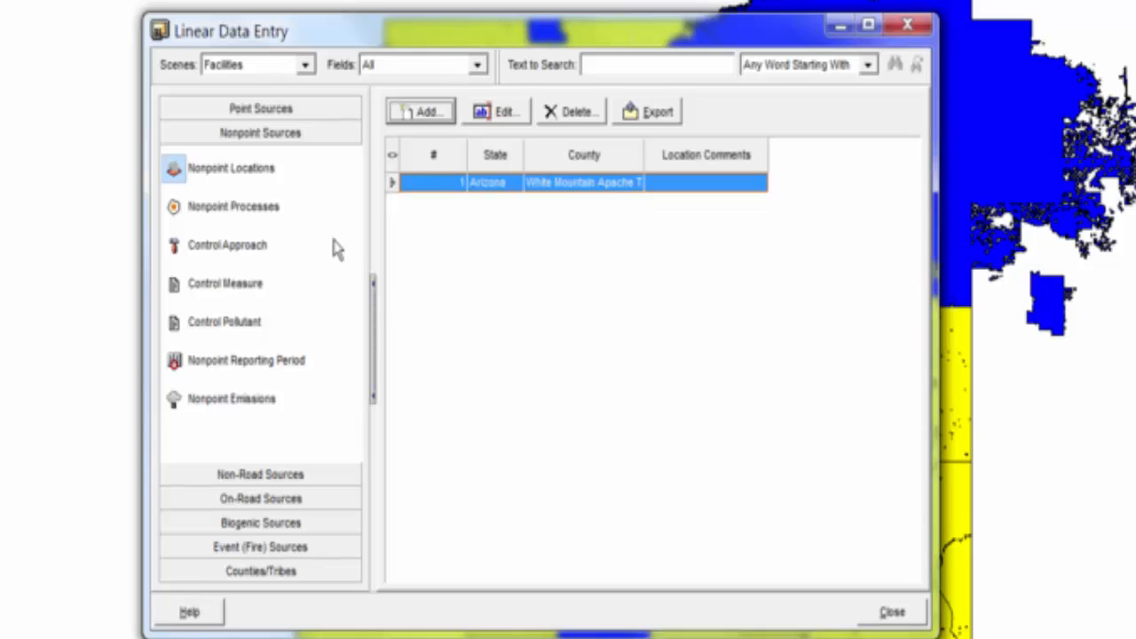
{"action": "left_click", "coordinate": [260, 205]}
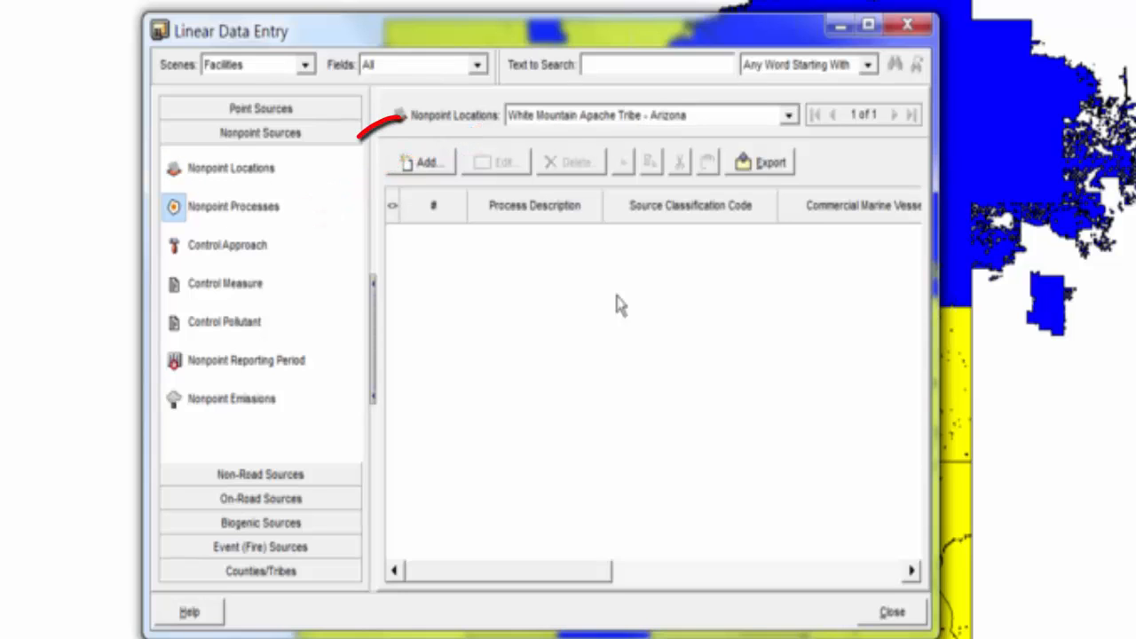
Add a process described 'Residential Natural Gas Heating' and bring up the SCC code lookup.
{"action": "left_click", "coordinate": [426, 163]}
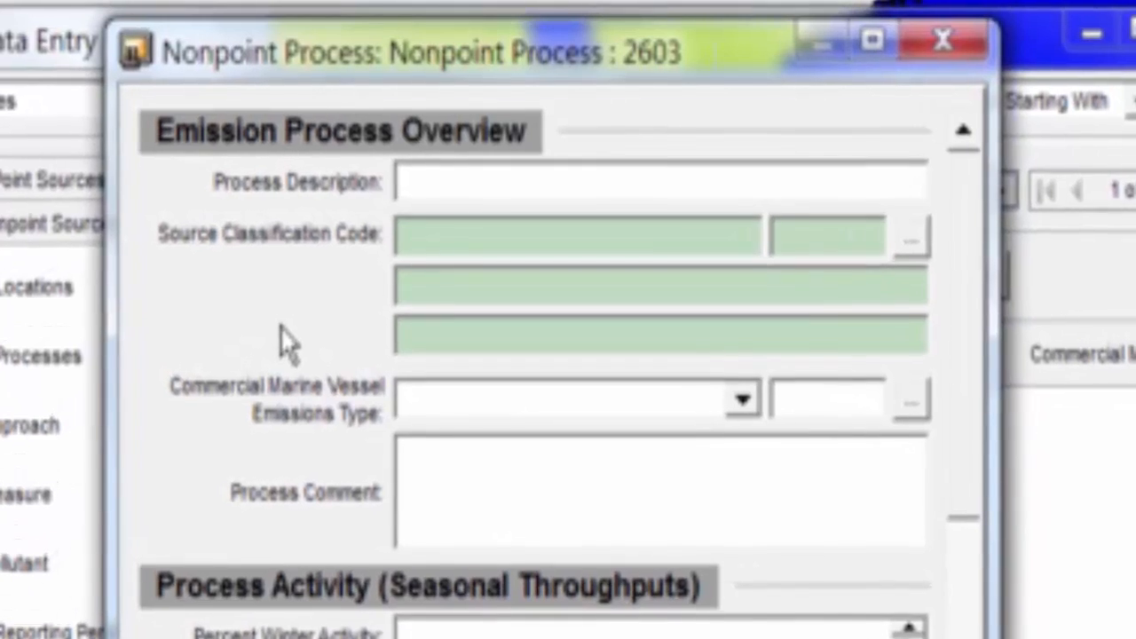
{"action": "type", "text": "Residential Natural Gas Heating"}
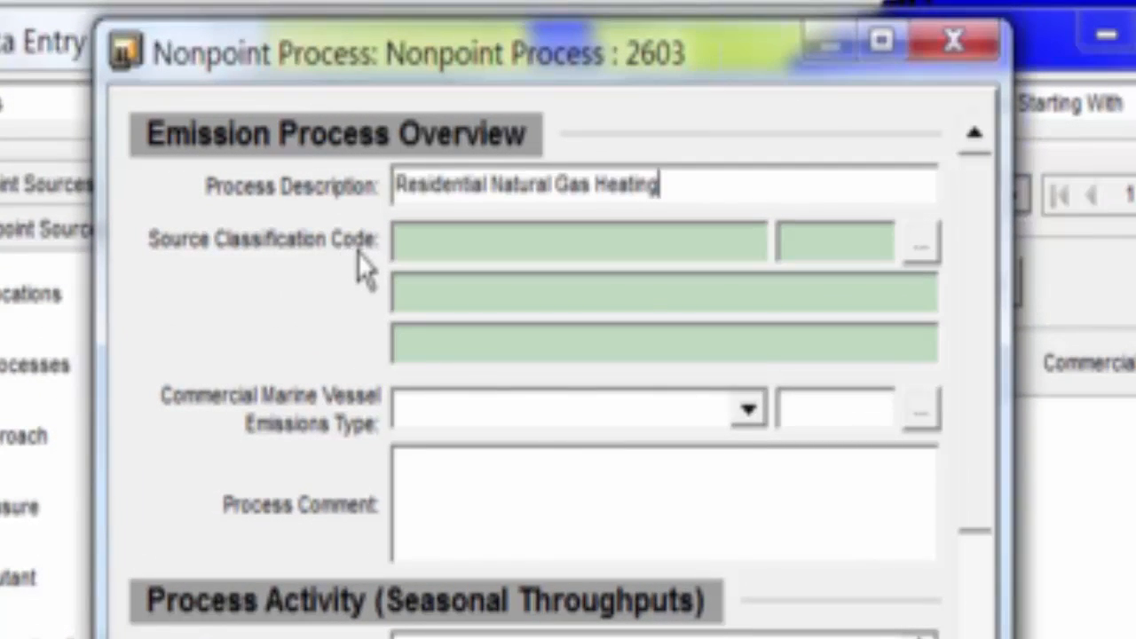
{"action": "left_click", "coordinate": [921, 253]}
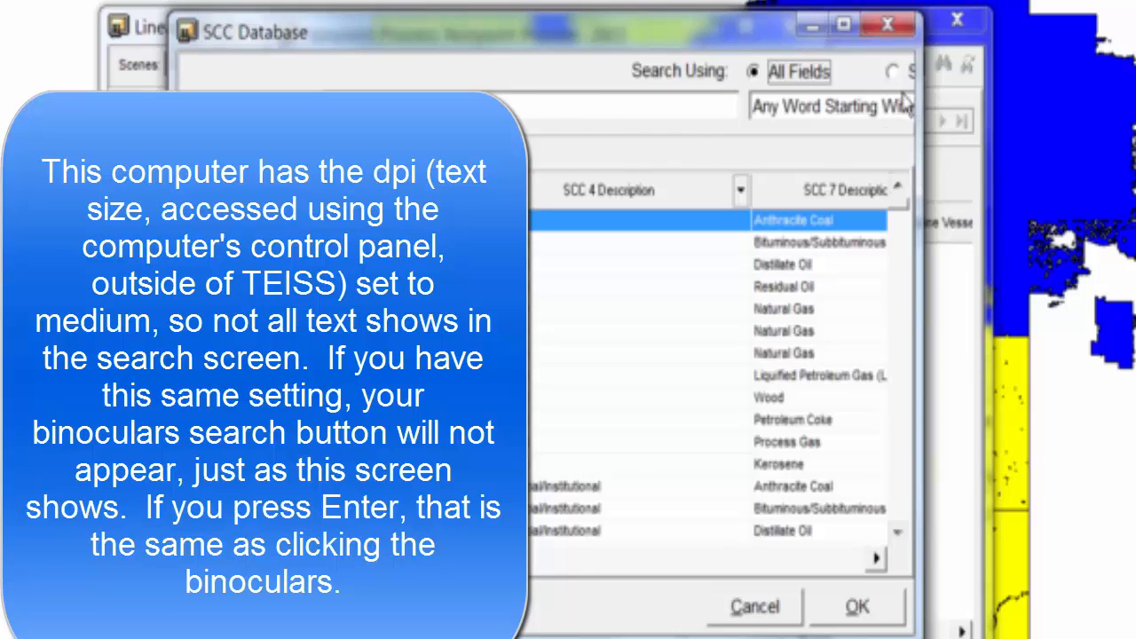
{"action": "left_click", "coordinate": [418, 107]}
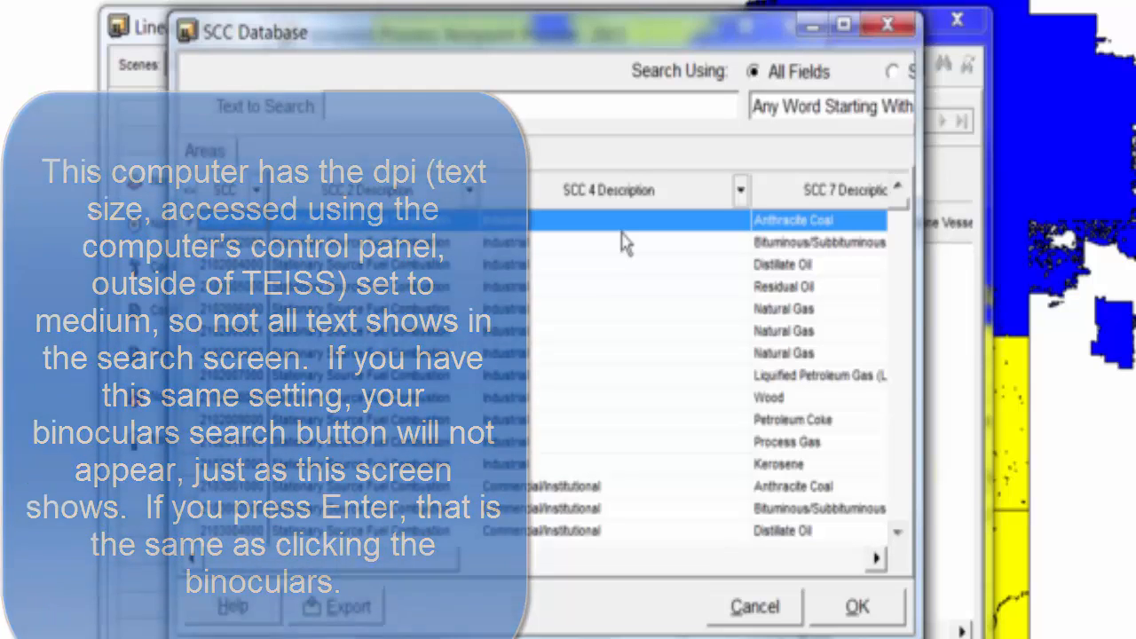
{"action": "type", "text": "n"}
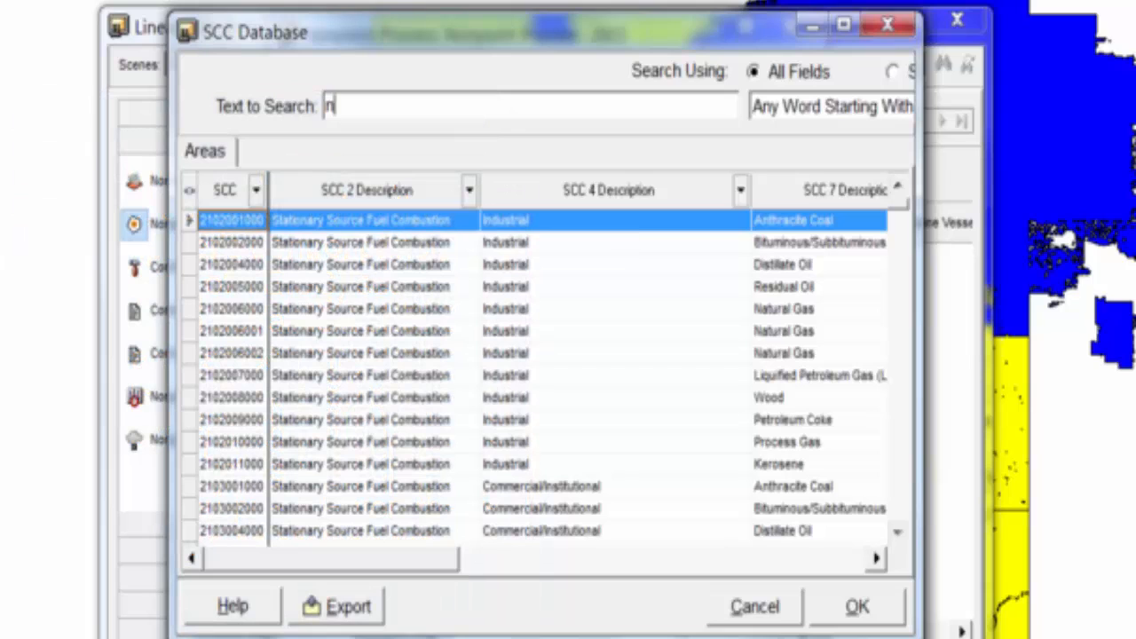
{"action": "type", "text": "atural gas"}
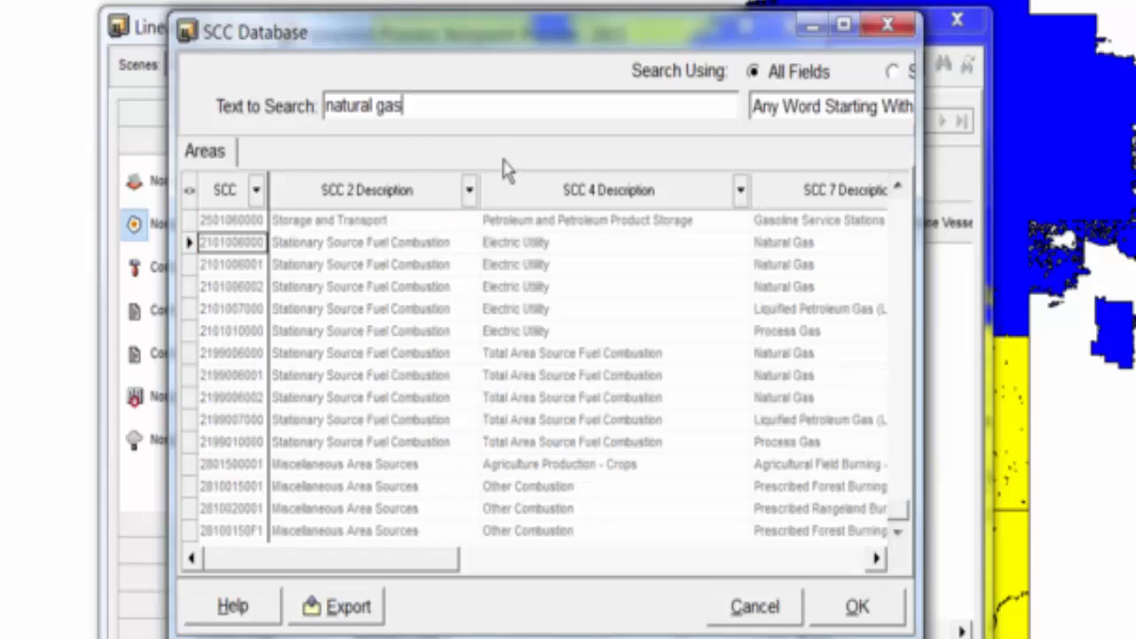
{"action": "left_click_drag", "start_coordinate": [898, 515], "coordinate": [899, 208]}
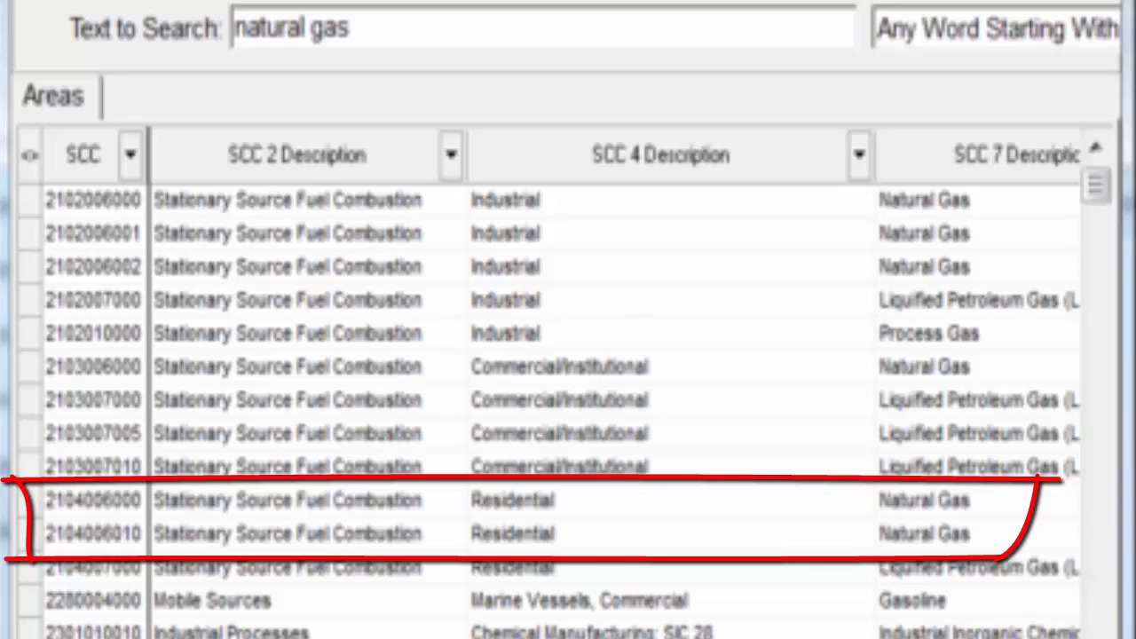
{"action": "scroll", "coordinate": [614, 409], "scroll_direction": "right", "scroll_amount": 2}
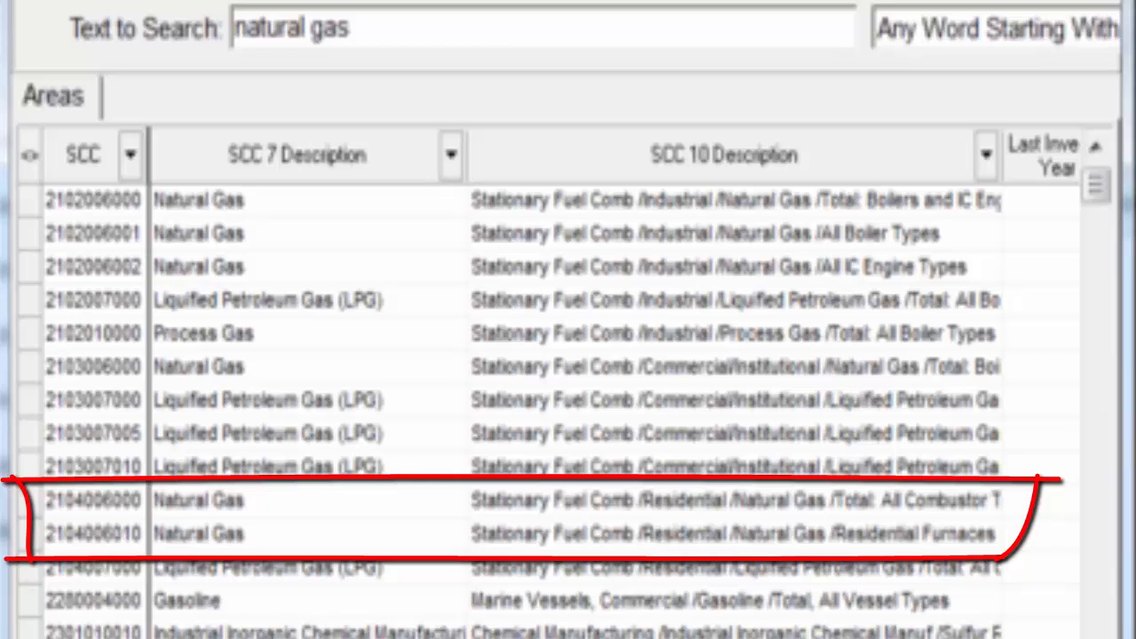
{"action": "scroll", "coordinate": [569, 373], "scroll_direction": "right", "scroll_amount": 1}
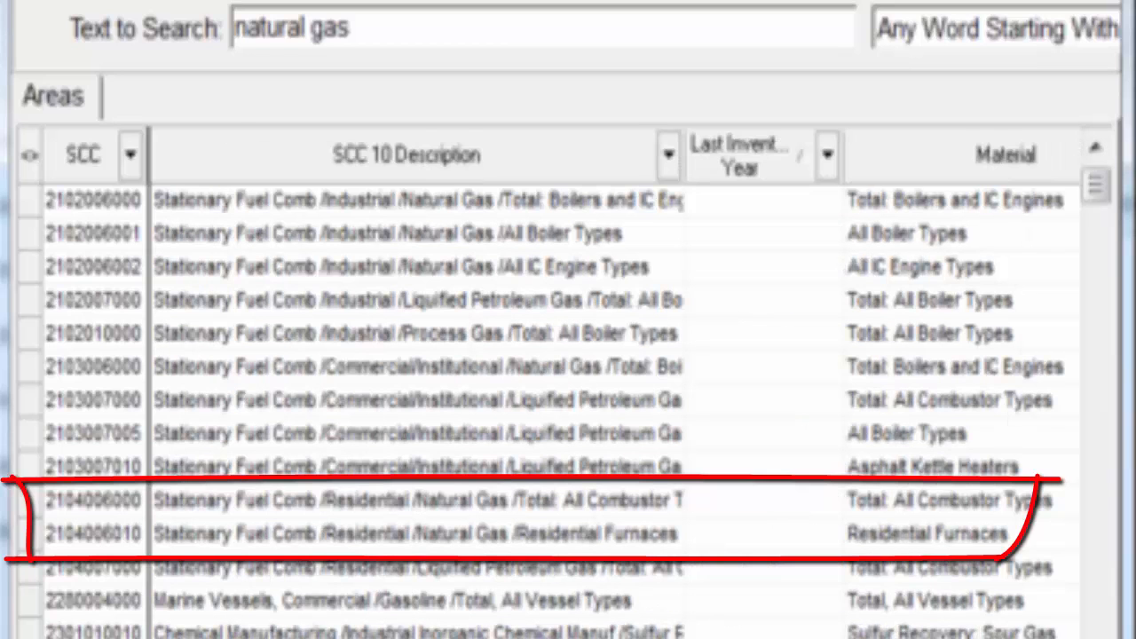
{"action": "left_click_drag", "start_coordinate": [692, 160], "coordinate": [886, 179]}
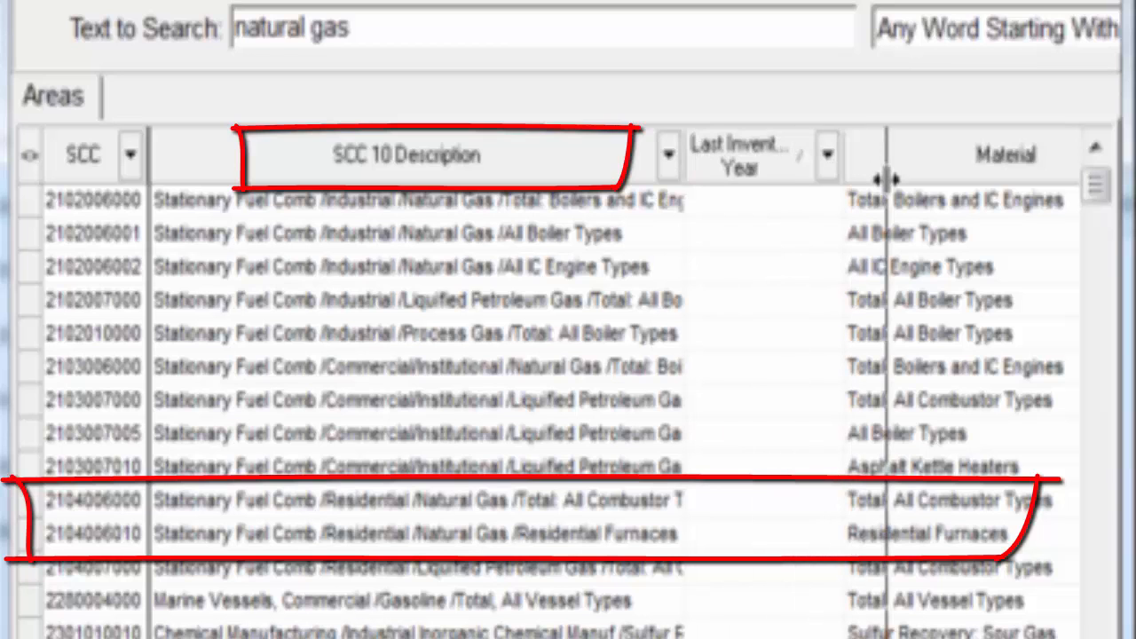
{"action": "left_click_drag", "start_coordinate": [887, 179], "coordinate": [887, 179]}
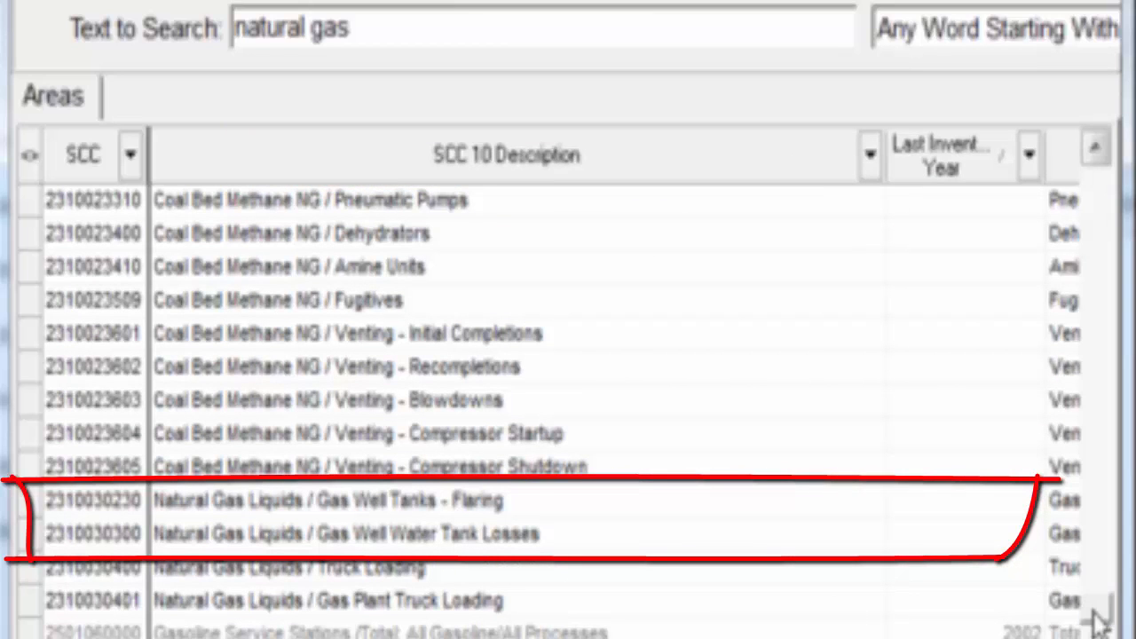
{"action": "left_click_drag", "start_coordinate": [1094, 611], "coordinate": [1070, 446]}
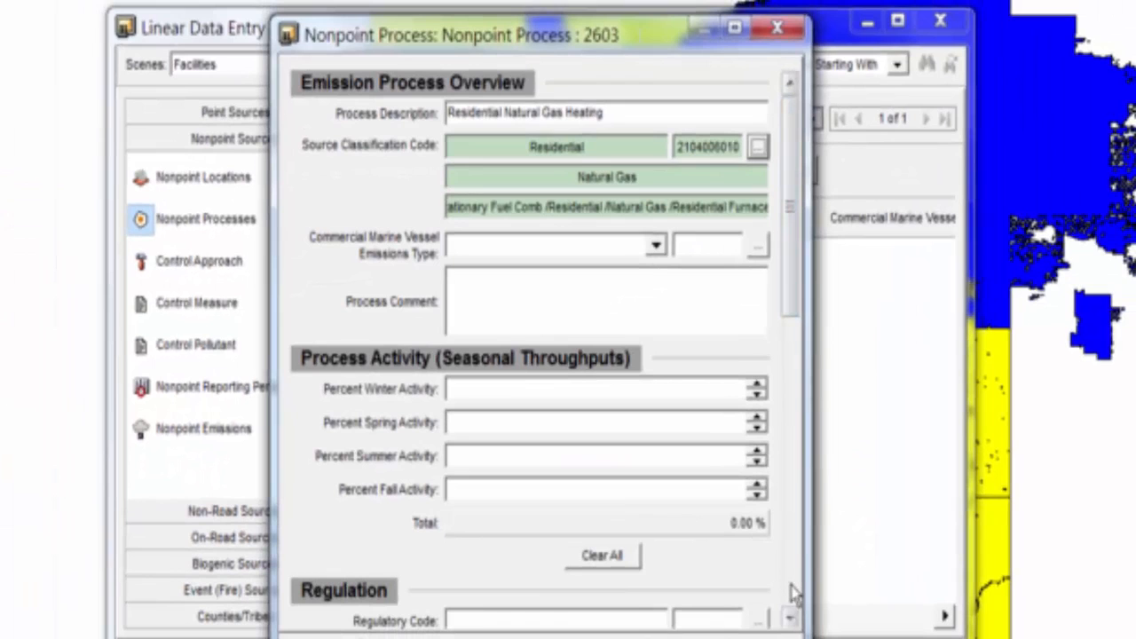
{"action": "left_click", "coordinate": [791, 591]}
{"action": "left_click", "coordinate": [791, 592]}
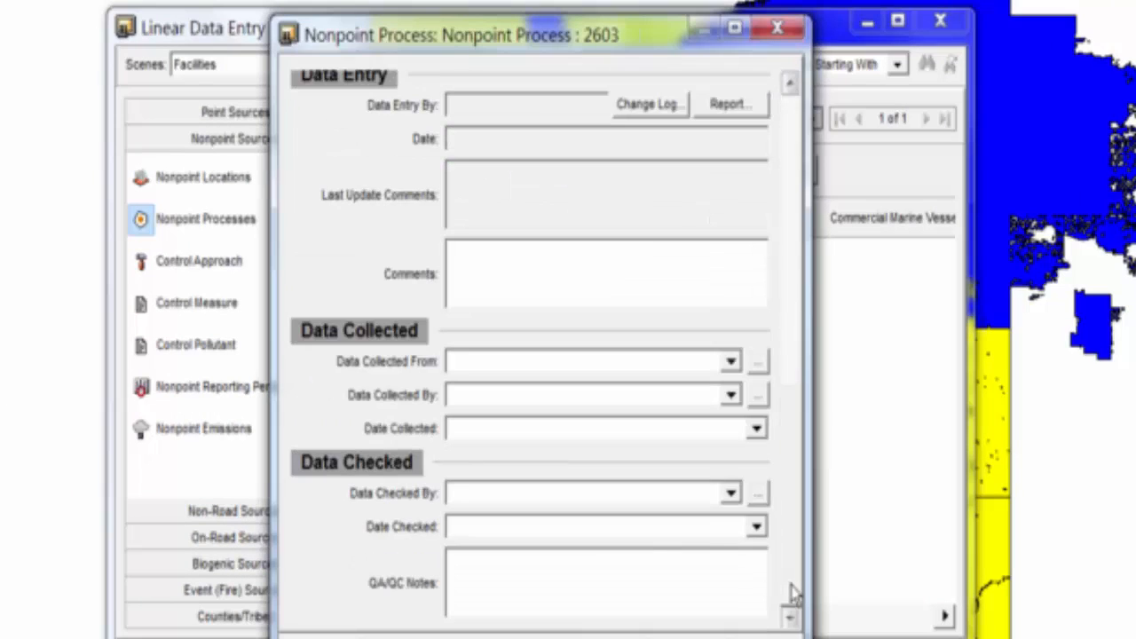
{"action": "left_click", "coordinate": [796, 116]}
{"action": "left_click", "coordinate": [796, 115]}
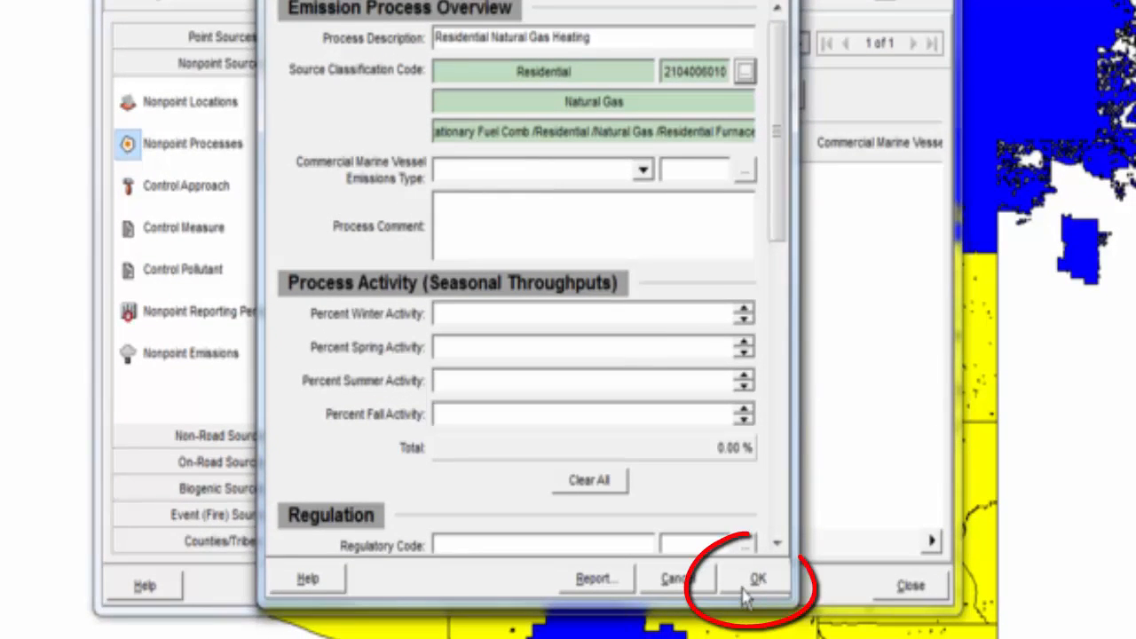
{"action": "left_click", "coordinate": [746, 586]}
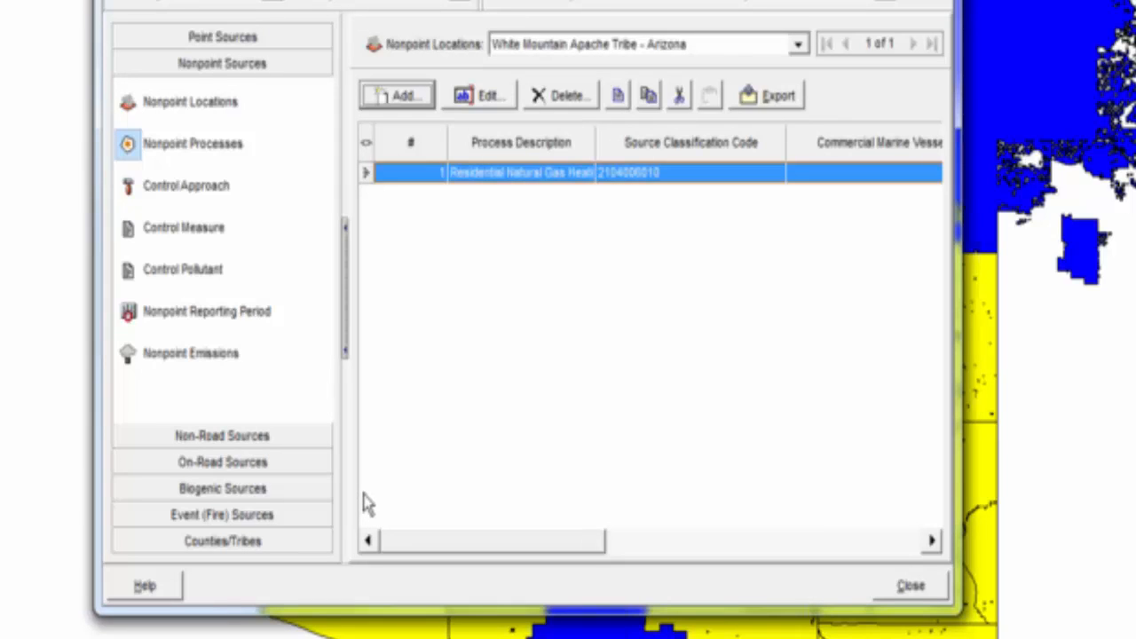
Add a new Annual reporting period from the Nonpoint Reporting Period page.
{"action": "left_click", "coordinate": [165, 312]}
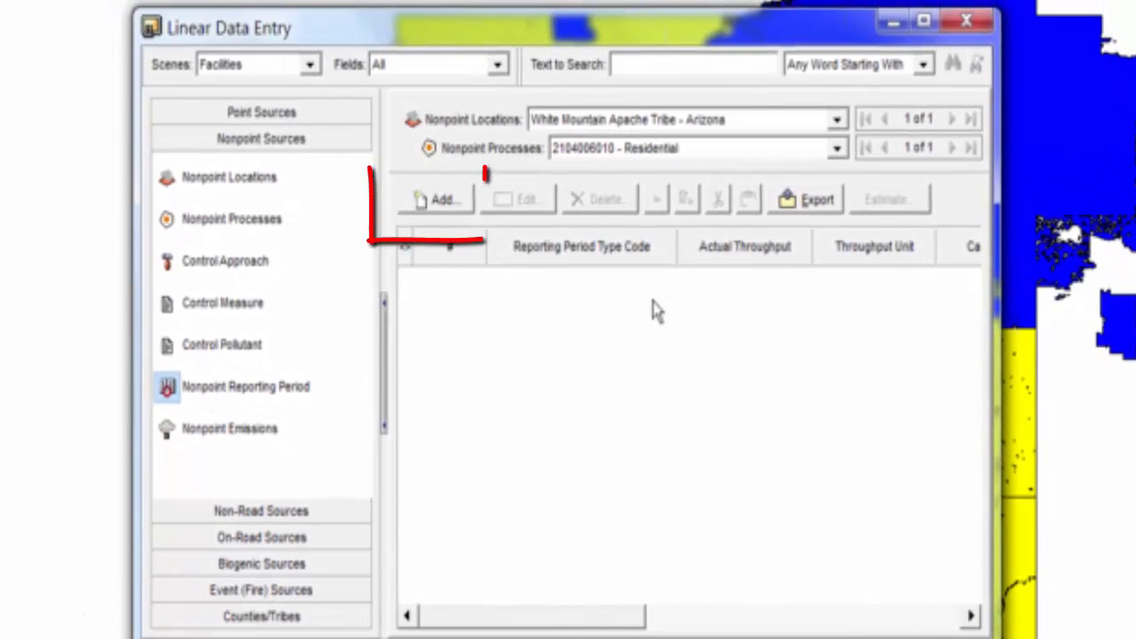
{"action": "left_click", "coordinate": [451, 213]}
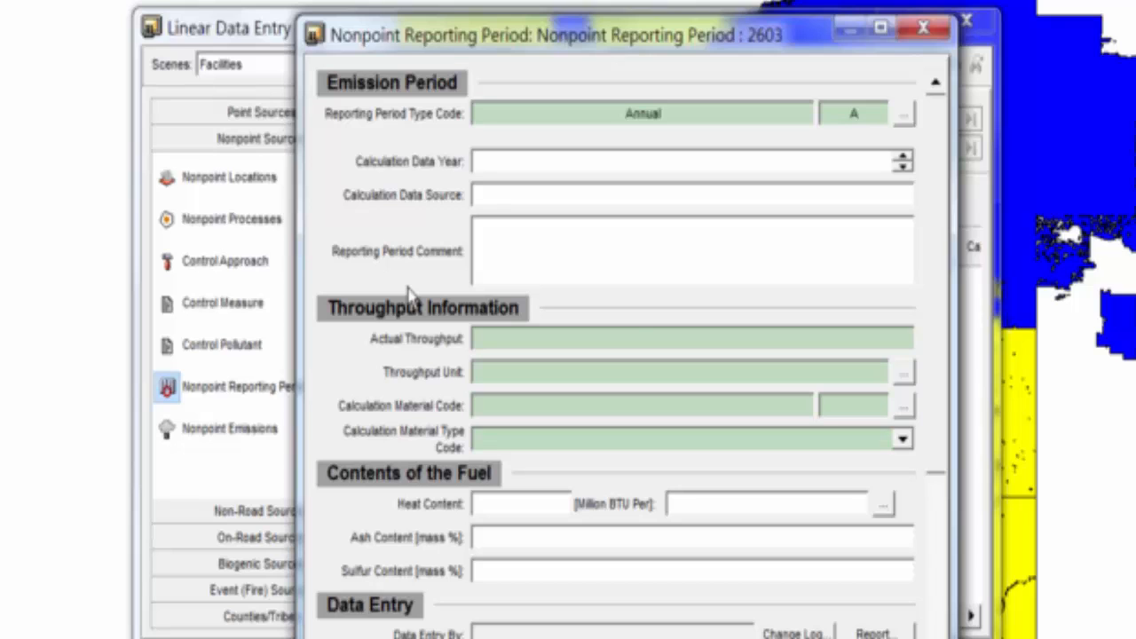
Comment that 900,000 cubic feet were sold in 2013 at 980 BTU/cubic feet, sulfur content unknown.
{"action": "scroll", "coordinate": [410, 293], "scroll_direction": "down", "scroll_amount": 5}
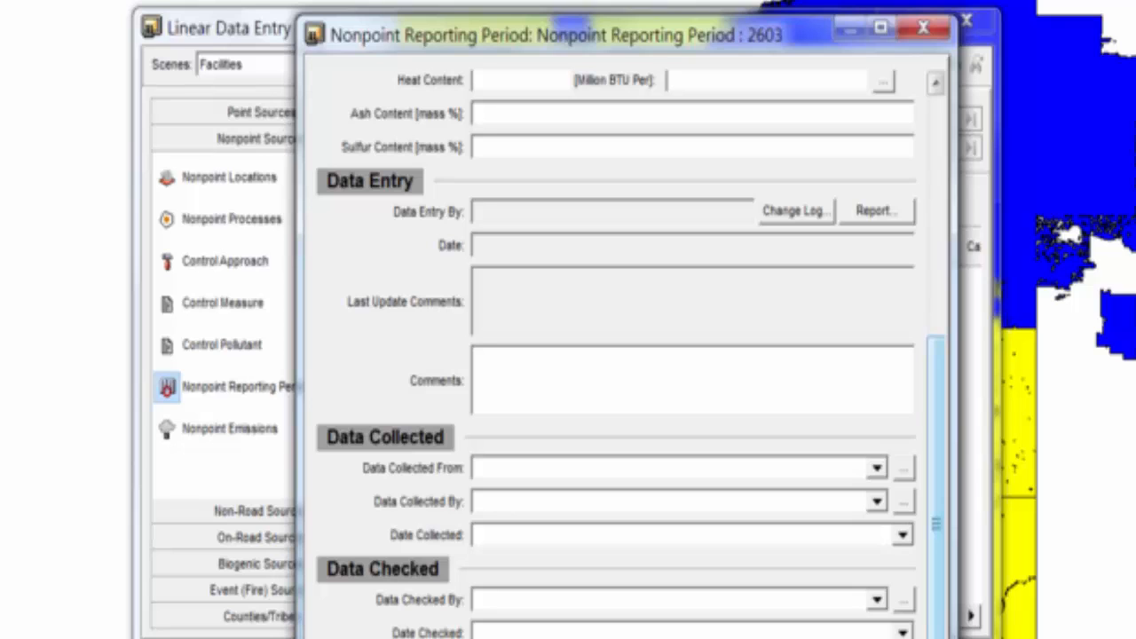
{"action": "scroll", "coordinate": [921, 405], "scroll_direction": "up", "scroll_amount": 5}
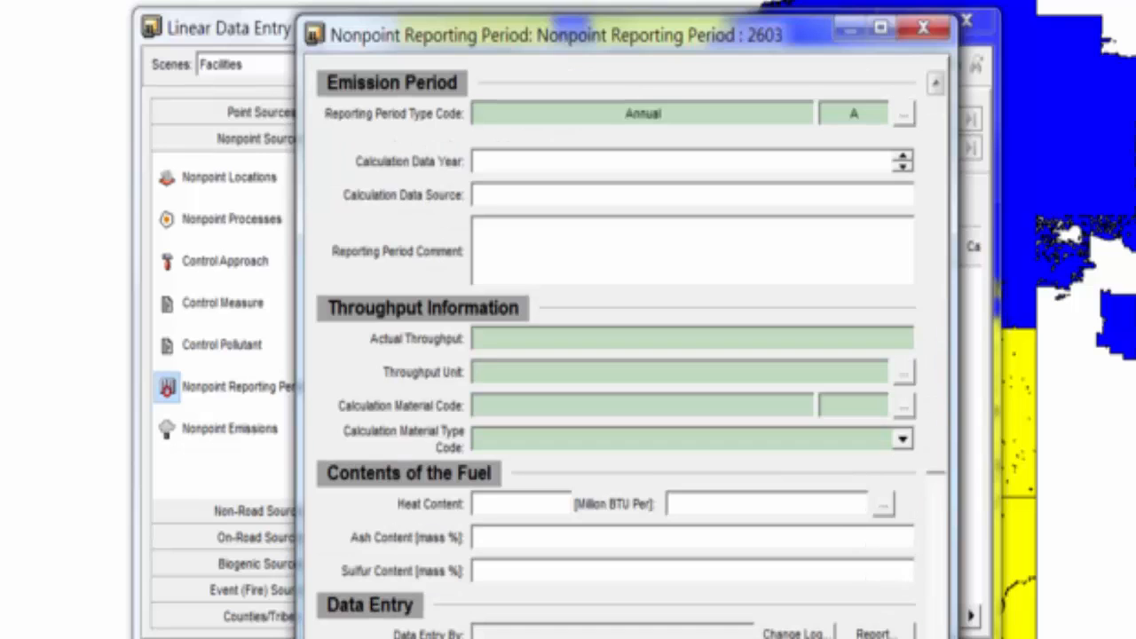
{"action": "scroll", "coordinate": [921, 405], "scroll_direction": "down", "scroll_amount": 5}
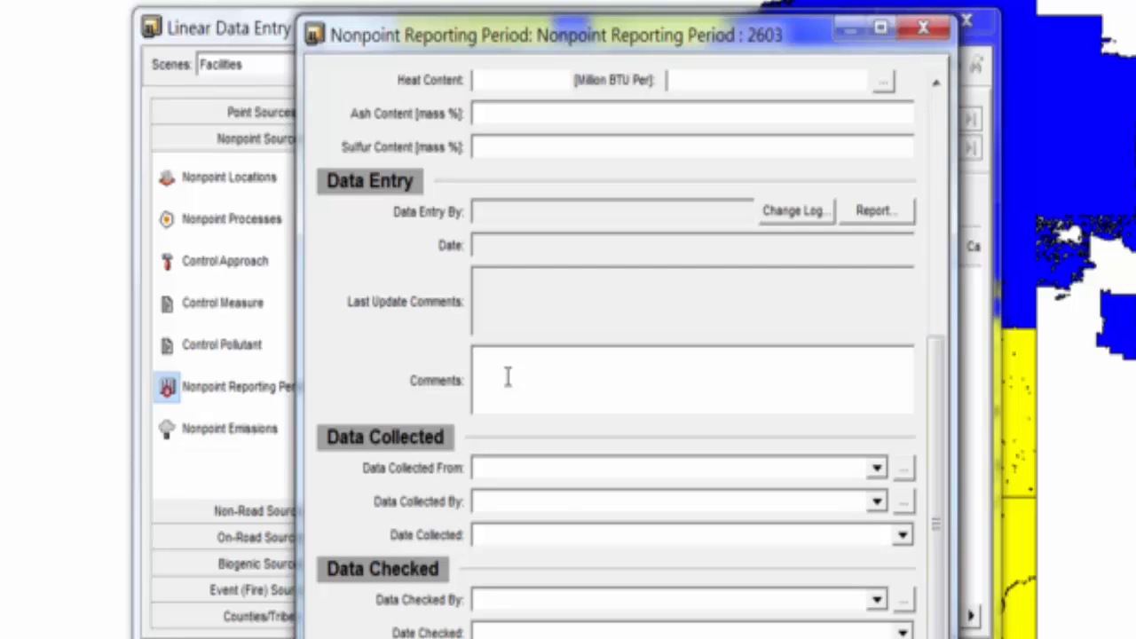
{"action": "left_click", "coordinate": [508, 378]}
{"action": "type", "text": "According to the General Manager of Clean Natural Gas Company, 900,000 cubic feet of natural gas was sold to reservation households in 2013.  The heating value of the "}
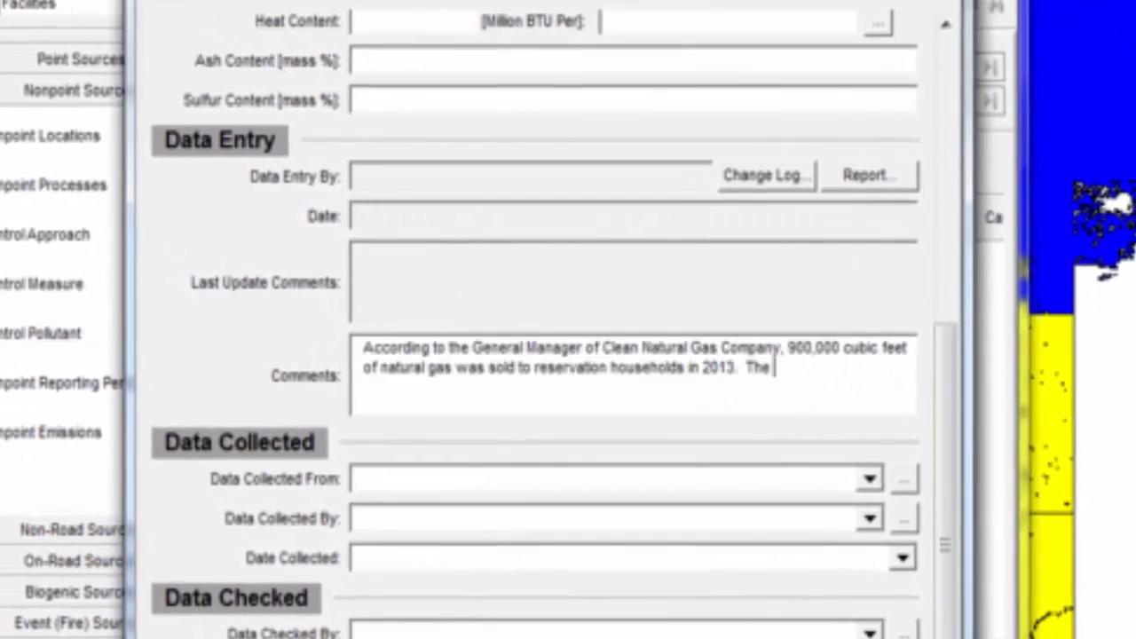
{"action": "type", "text": "natural g"}
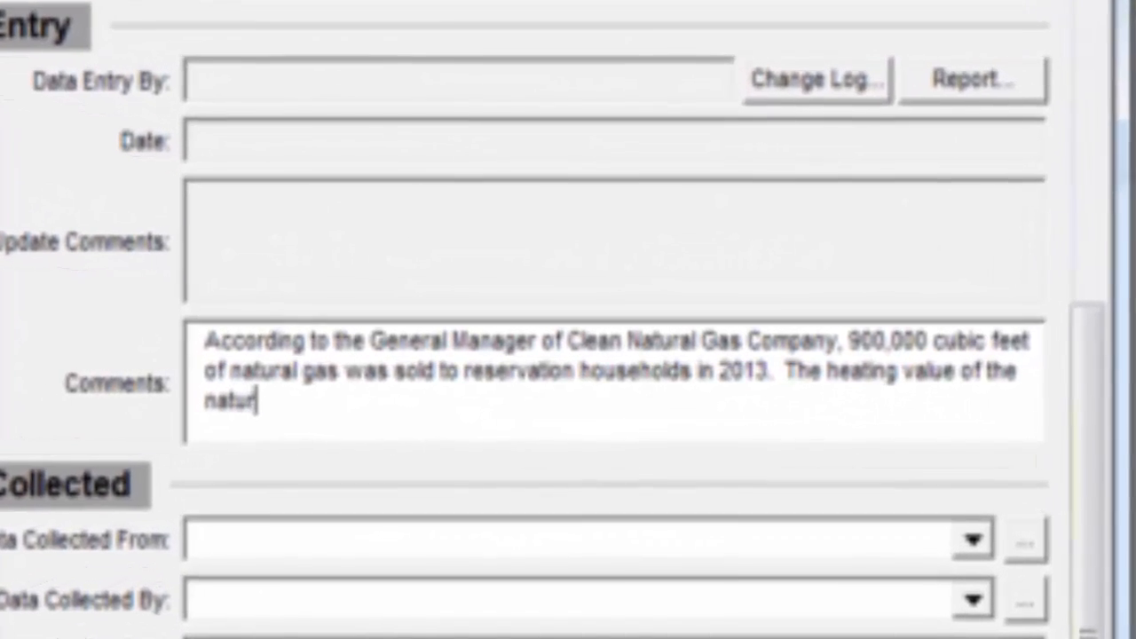
{"action": "type", "text": "as is 980 BTU/cubic feet"}
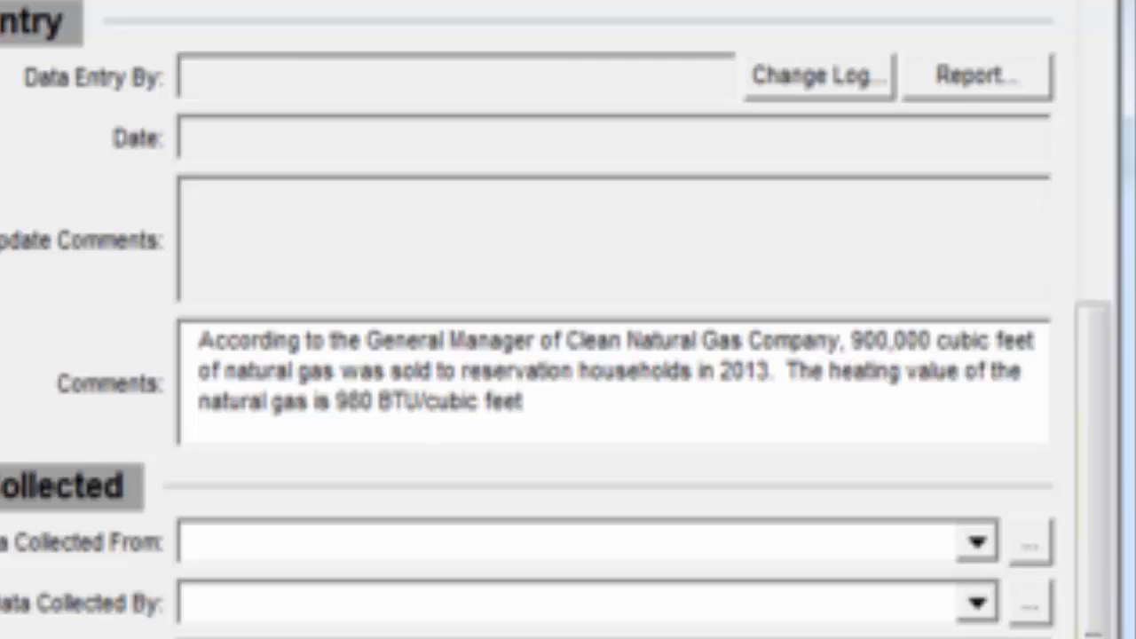
{"action": "type", "text": ".  They"}
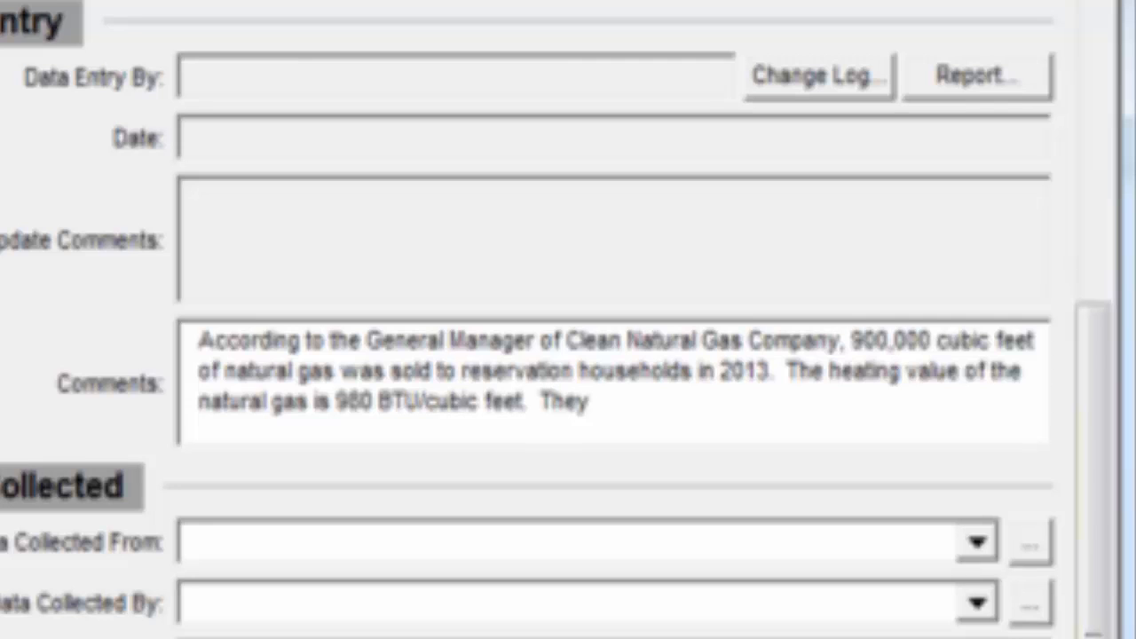
{"action": "type", "text": " did no"}
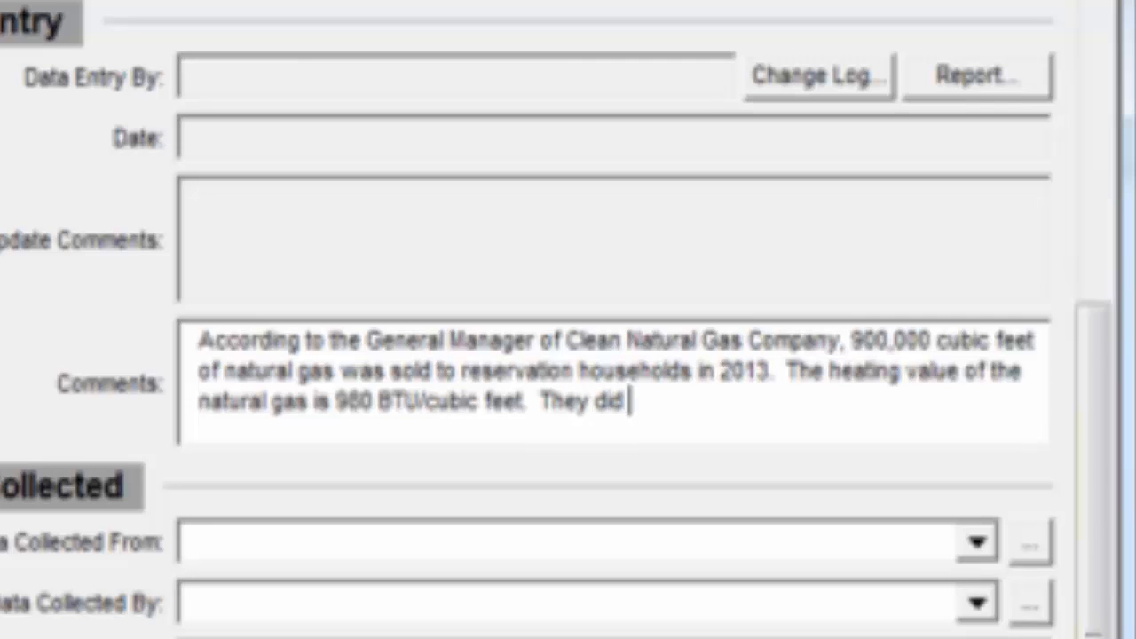
{"action": "type", "text": "t know the sulfur content of natural gas."}
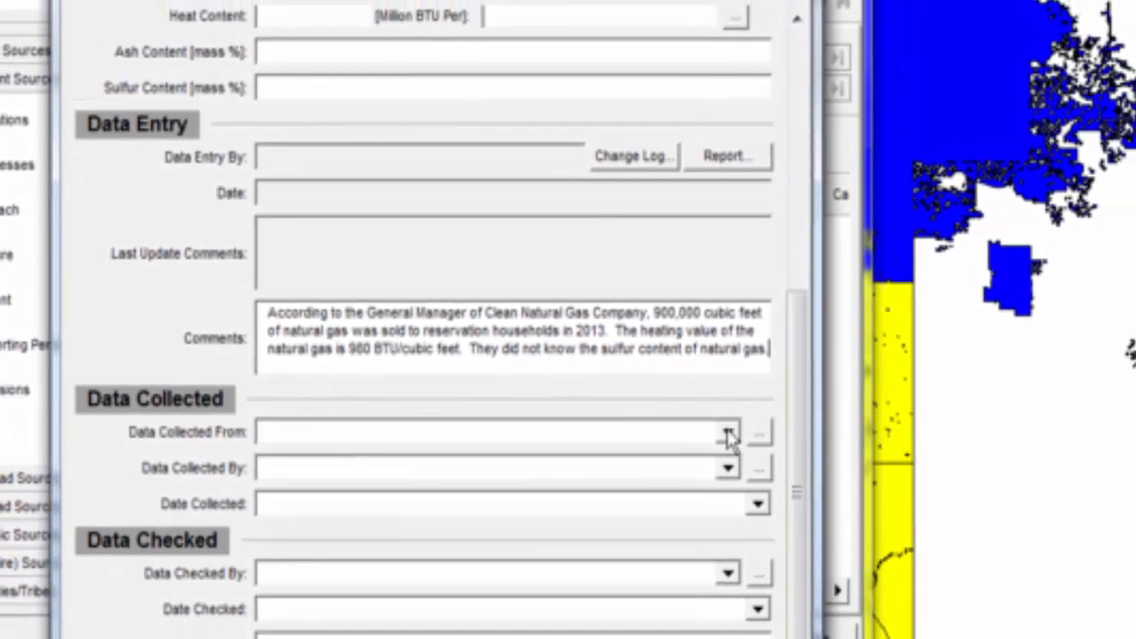
{"action": "key", "text": "Tab"}
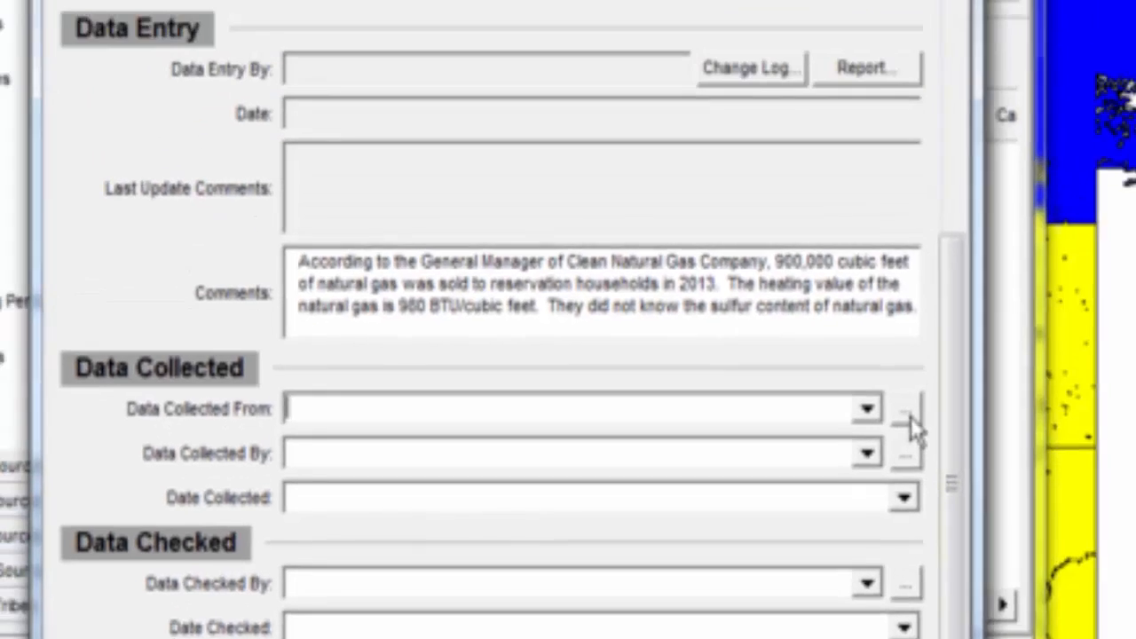
Add the Clean Natural Gas Company general manager contact and select it as Data Collected From.
{"action": "left_click", "coordinate": [1051, 284]}
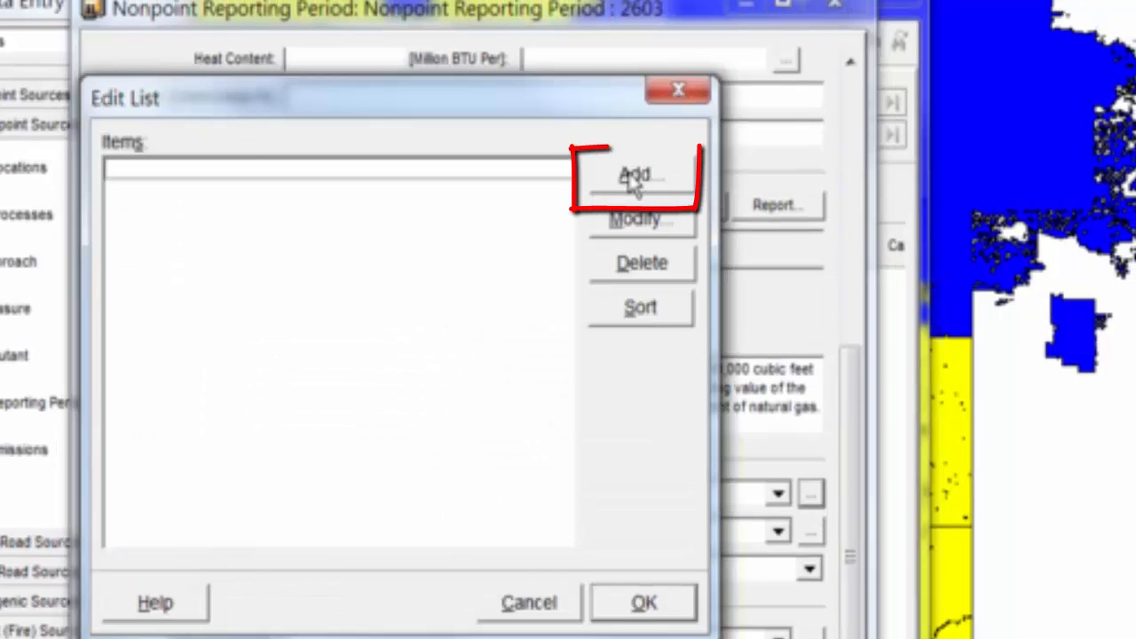
{"action": "left_click", "coordinate": [635, 176]}
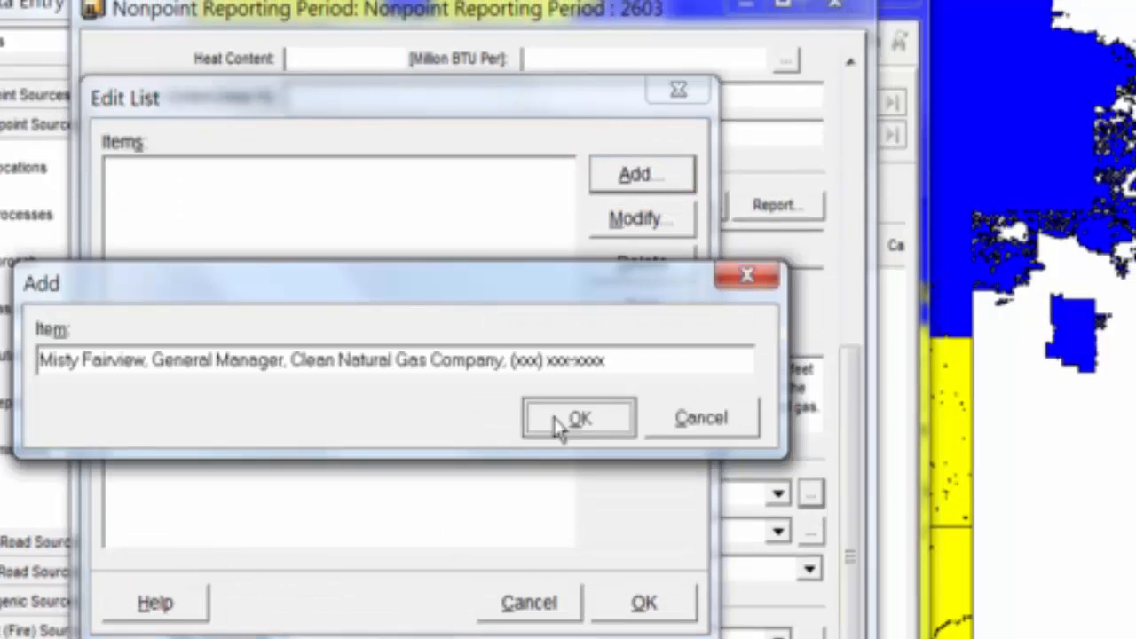
{"action": "left_click", "coordinate": [579, 419]}
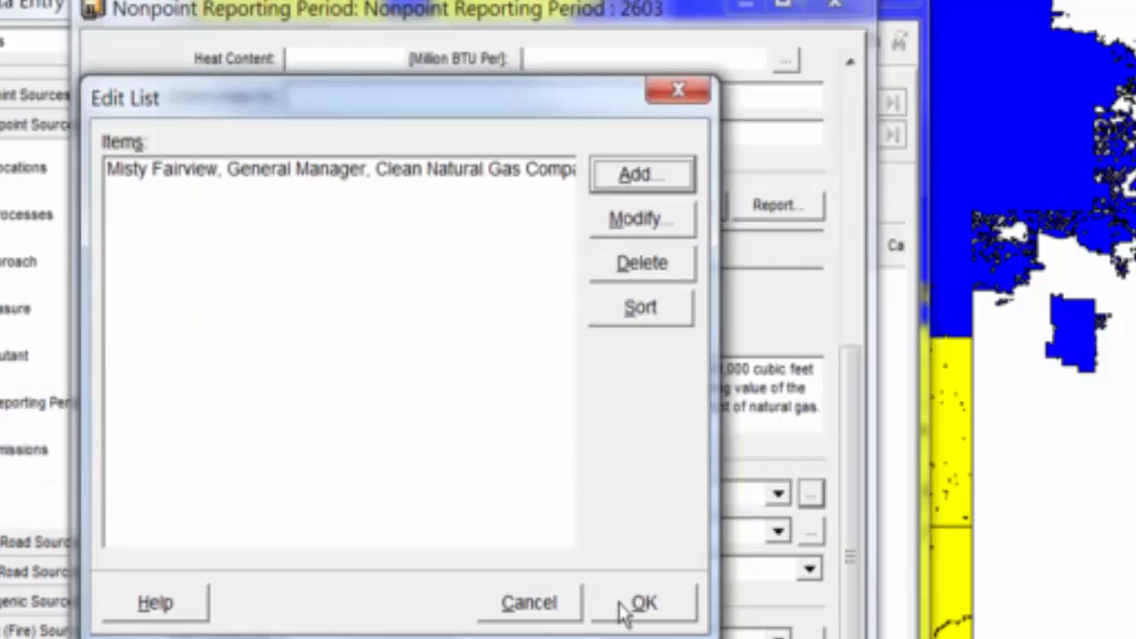
{"action": "left_click", "coordinate": [626, 609]}
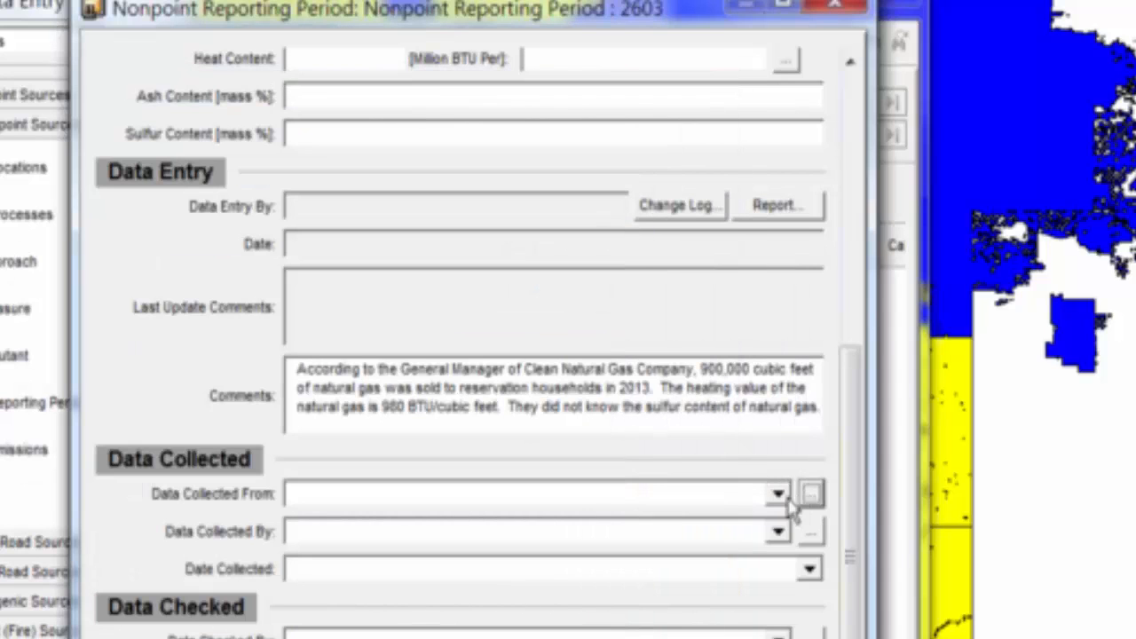
{"action": "left_click", "coordinate": [780, 497]}
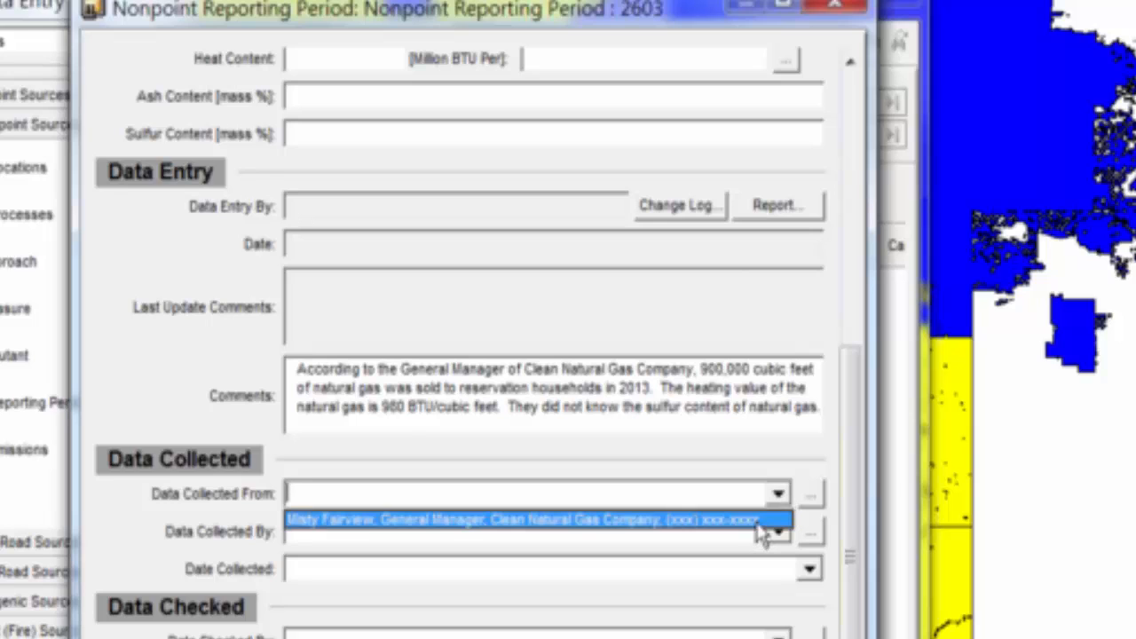
{"action": "left_click", "coordinate": [759, 522]}
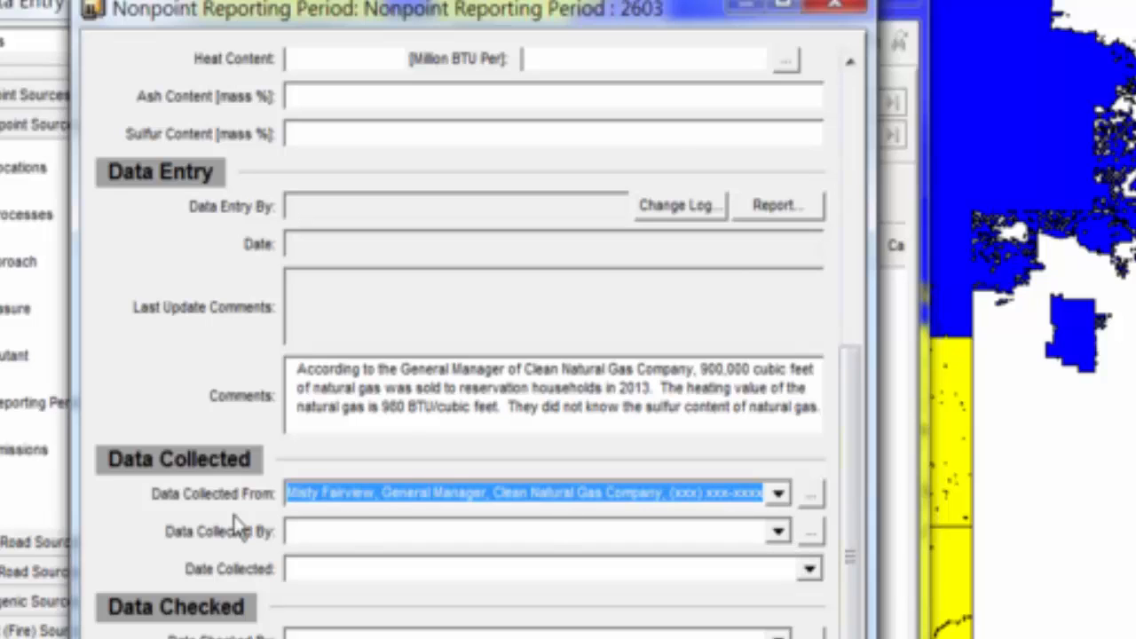
{"action": "left_click", "coordinate": [781, 535]}
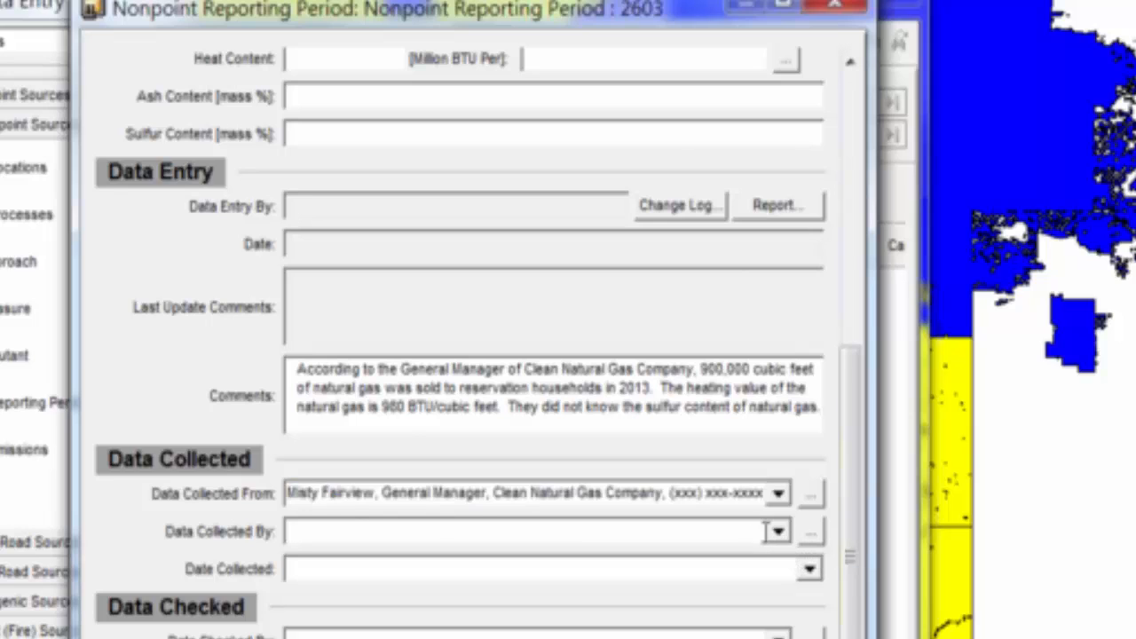
{"action": "left_click", "coordinate": [812, 537]}
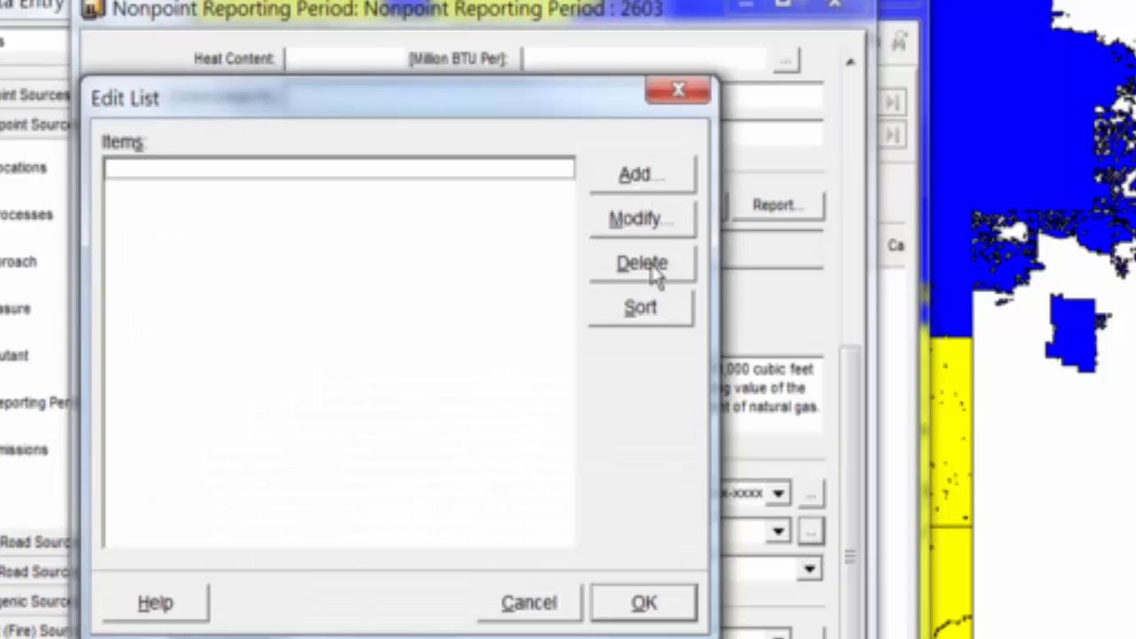
Add the collector's name to Data Collected By, select it, and save the reporting period.
{"action": "left_click", "coordinate": [632, 176]}
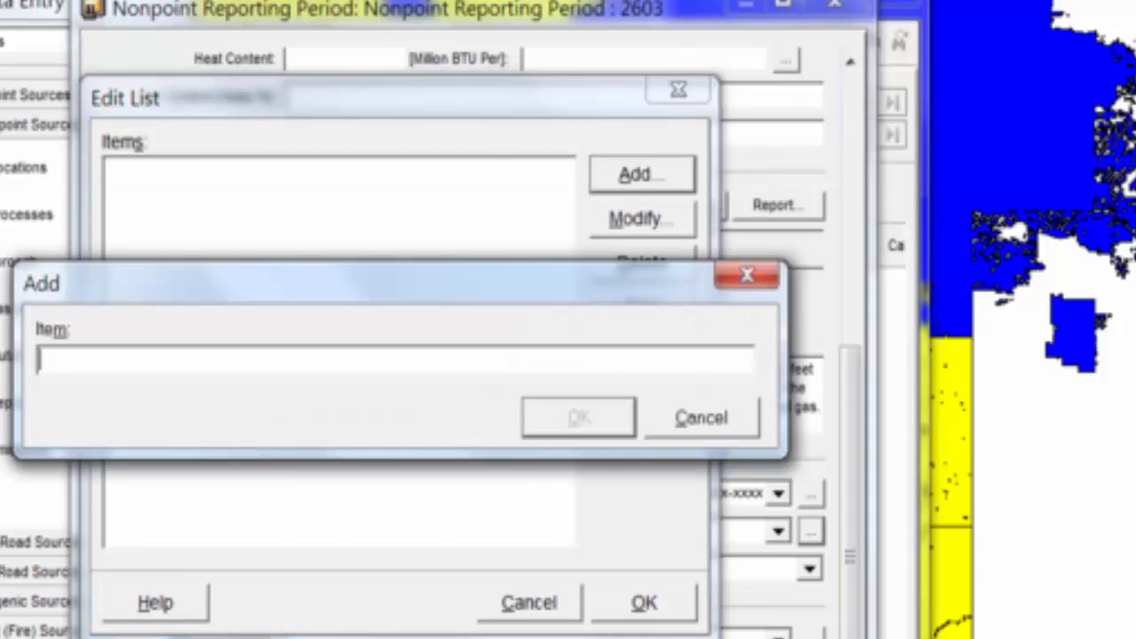
{"action": "left_click", "coordinate": [557, 413]}
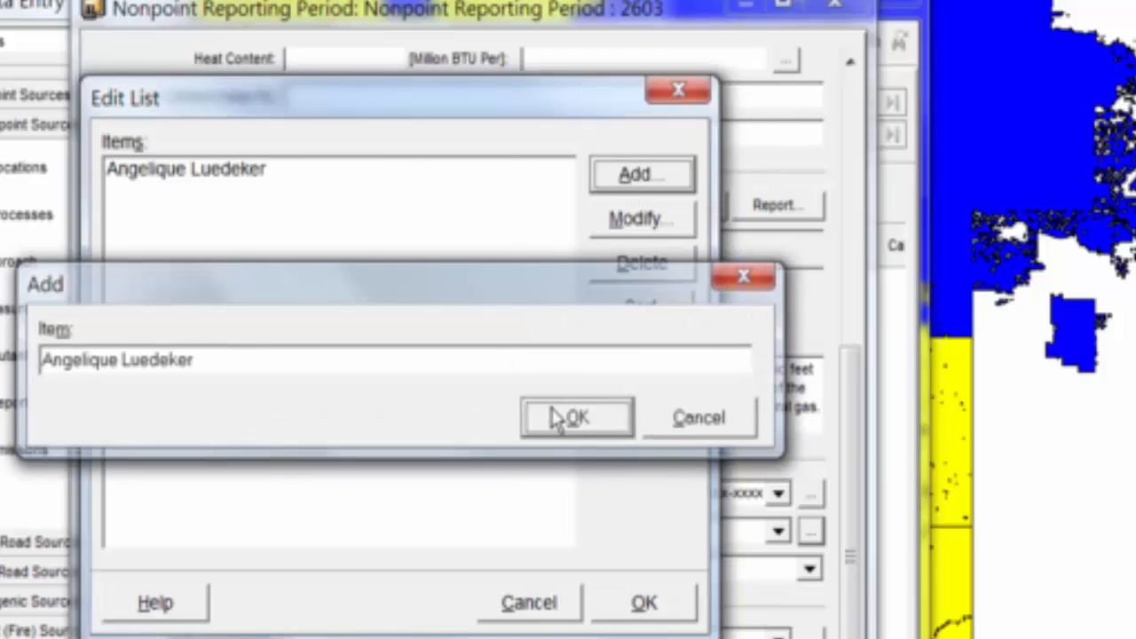
{"action": "left_click", "coordinate": [637, 603]}
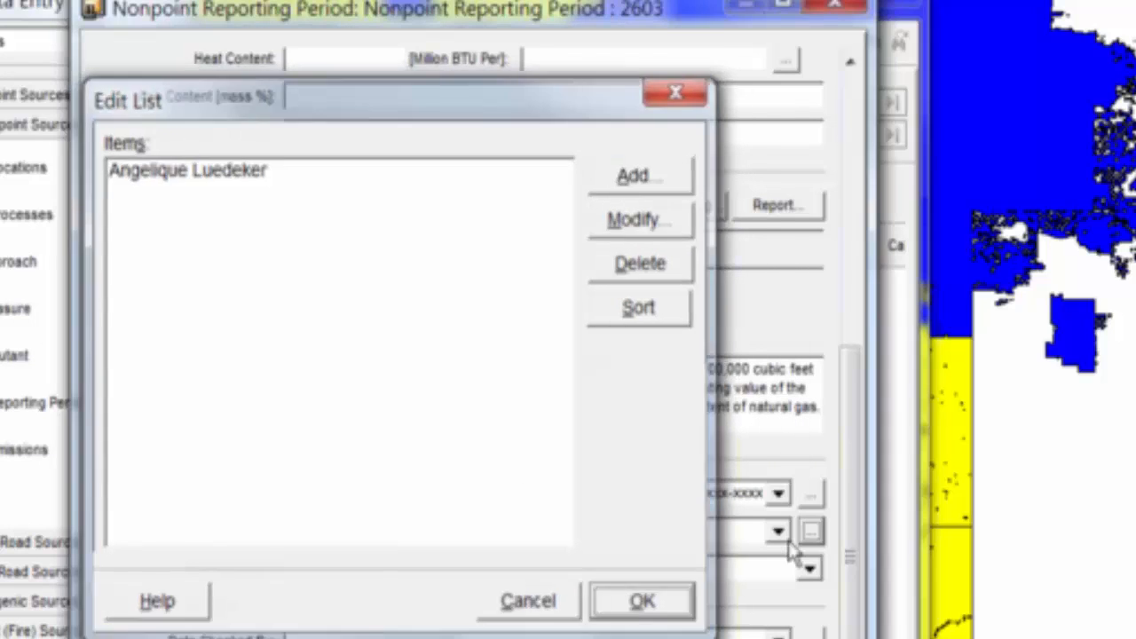
{"action": "left_click", "coordinate": [777, 531]}
{"action": "left_click", "coordinate": [767, 557]}
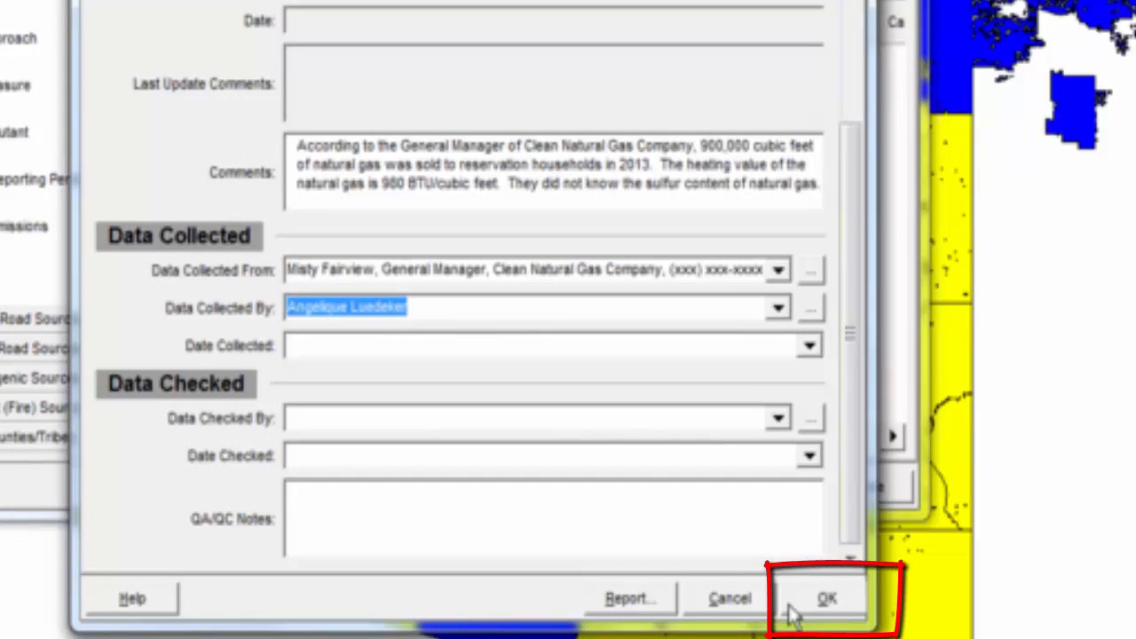
{"action": "left_click", "coordinate": [793, 611]}
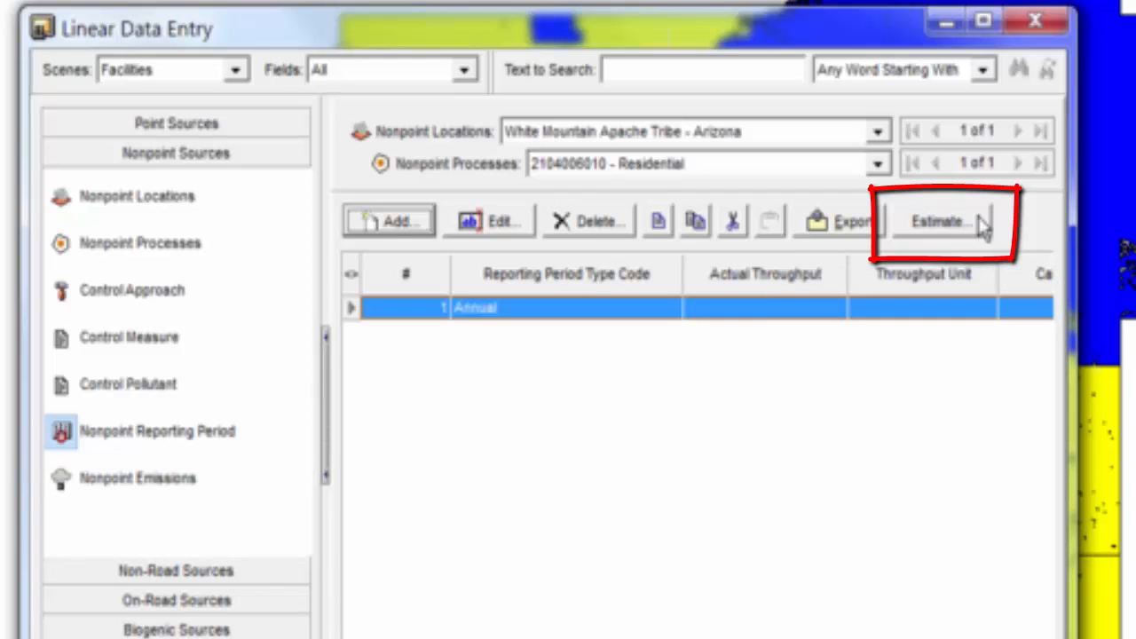
From the Annual row, bring up Estimate and choose Add & Execute to list the emission calculators.
{"action": "left_click", "coordinate": [982, 223]}
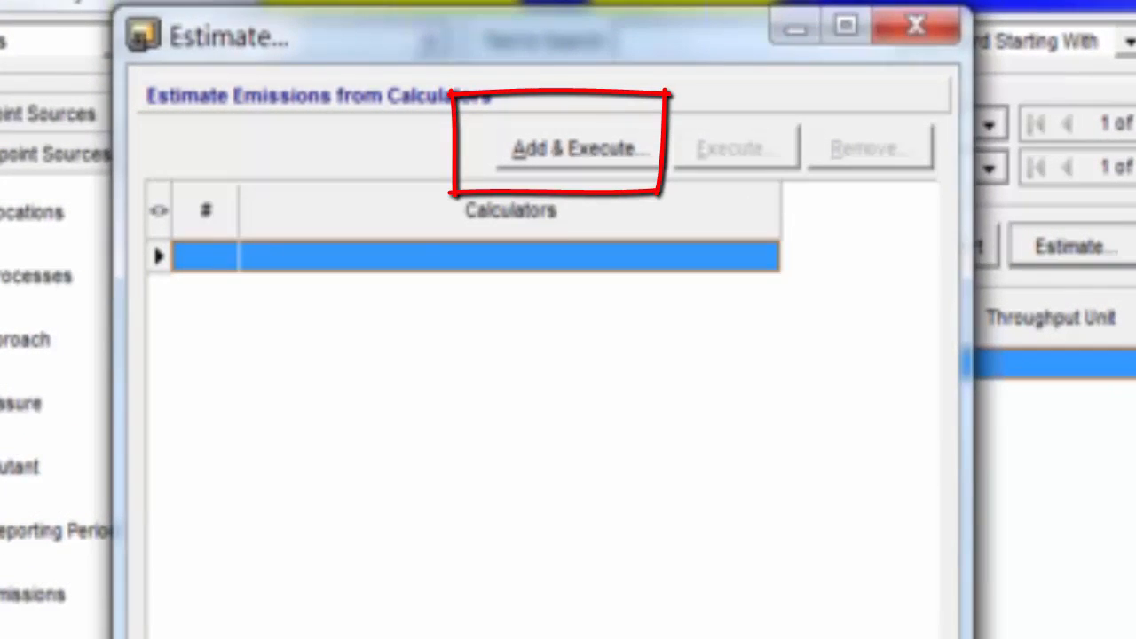
{"action": "left_click", "coordinate": [612, 158]}
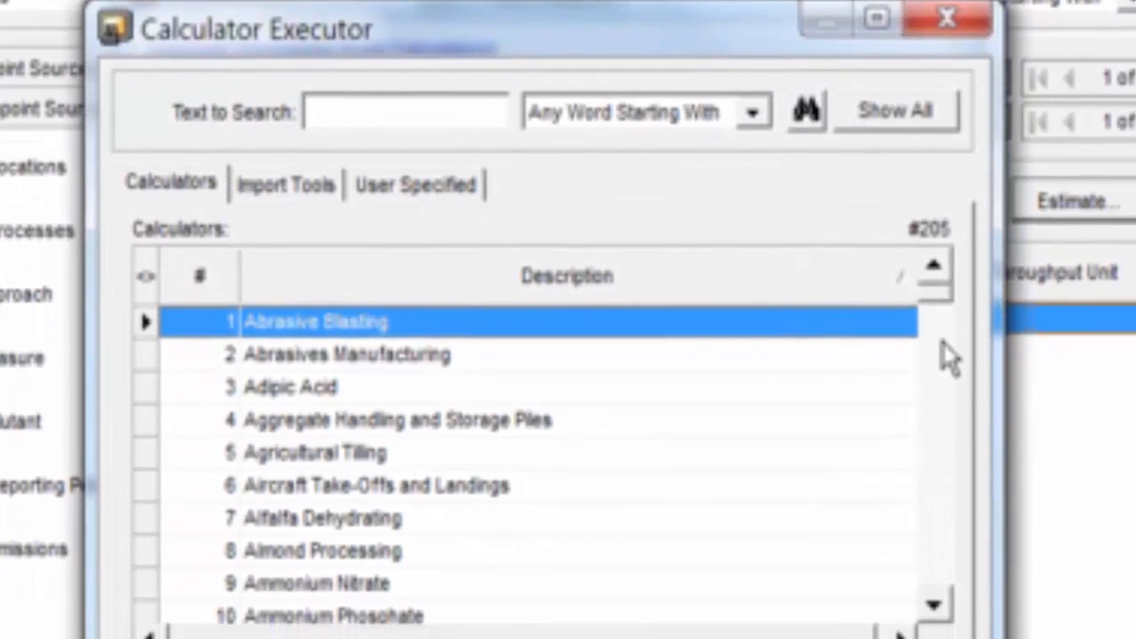
Search the calculators for 'natural gas' and launch Natural Gas Combustion.
{"action": "mouse_move", "coordinate": [933, 339]}
{"action": "left_mouse_down"}
{"action": "mouse_move", "coordinate": [932, 507]}
{"action": "mouse_move", "coordinate": [932, 332]}
{"action": "left_mouse_up"}
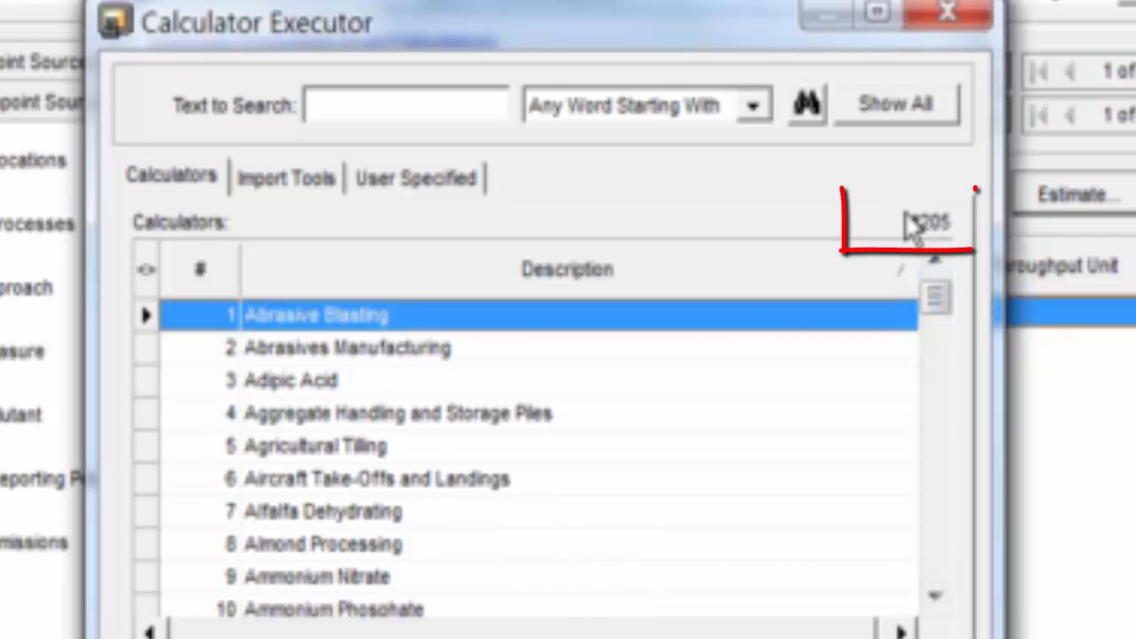
{"action": "left_click", "coordinate": [429, 118]}
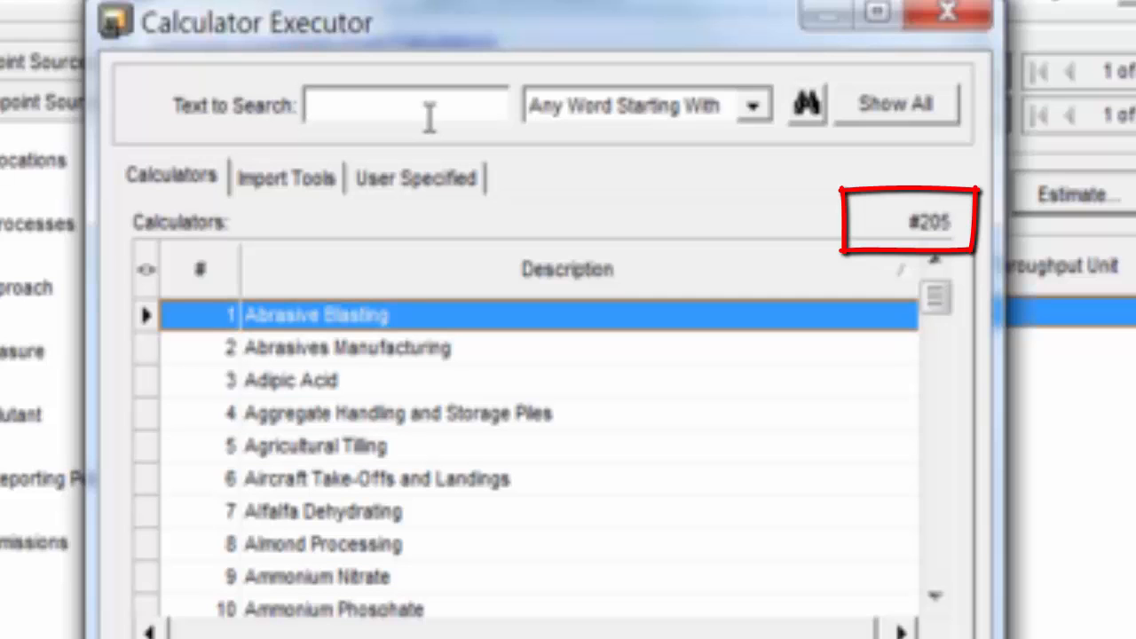
{"action": "type", "text": "natu"}
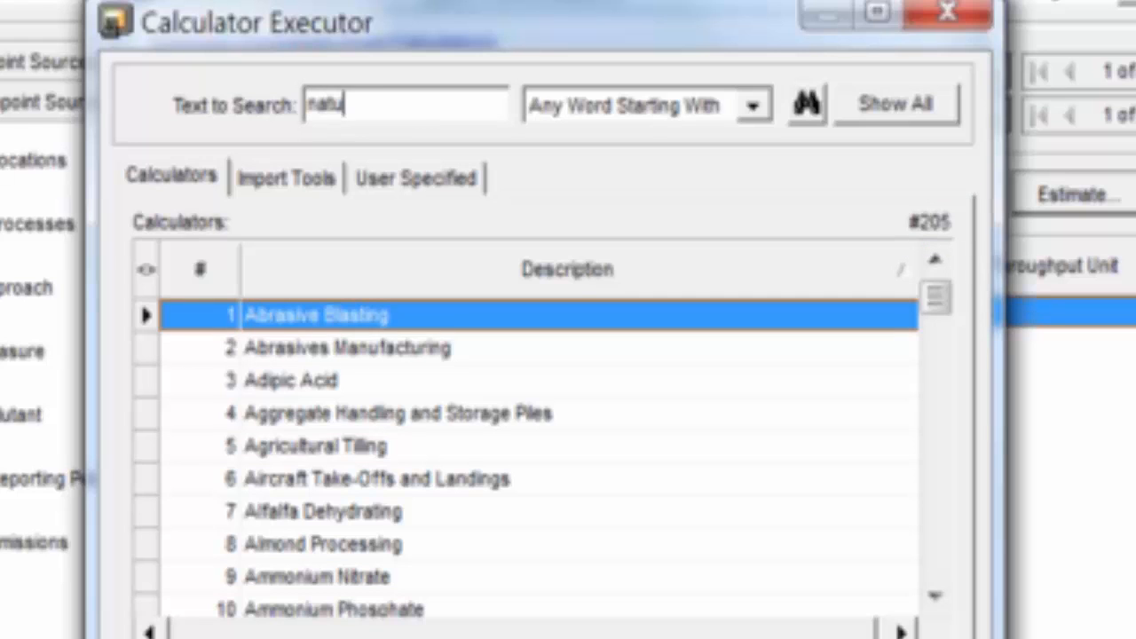
{"action": "type", "text": "ral ga"}
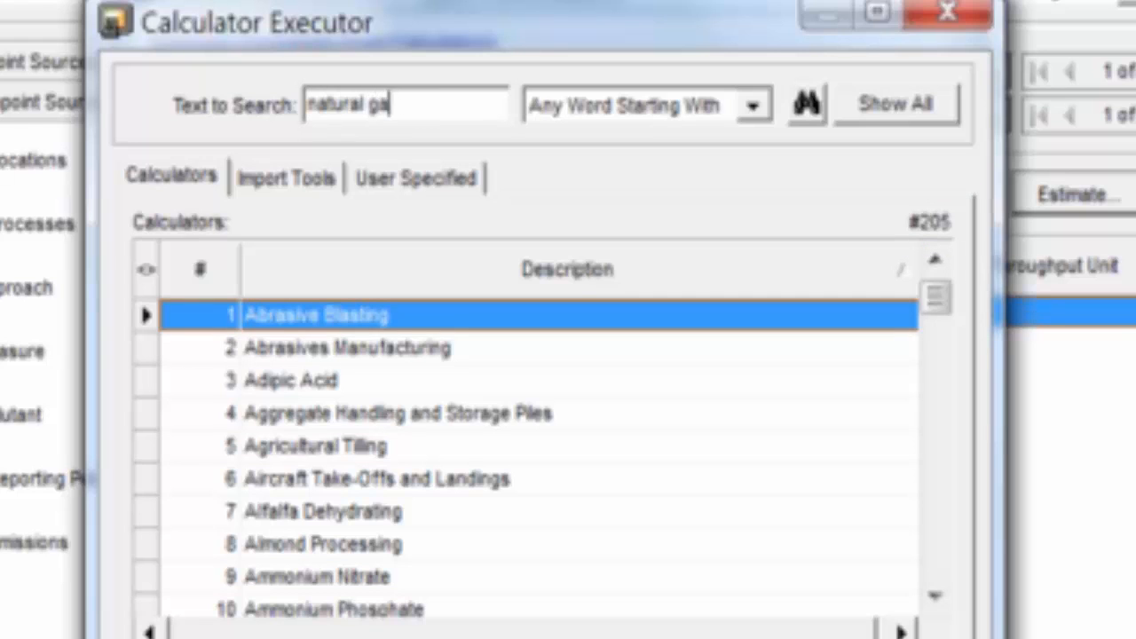
{"action": "type", "text": "s"}
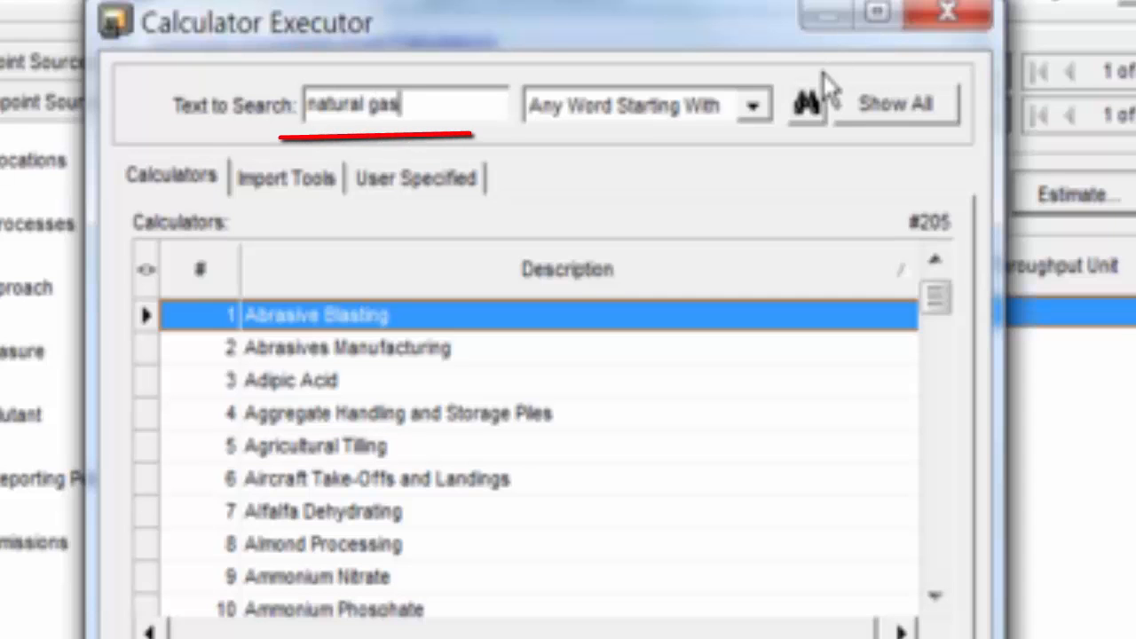
{"action": "left_click", "coordinate": [810, 106]}
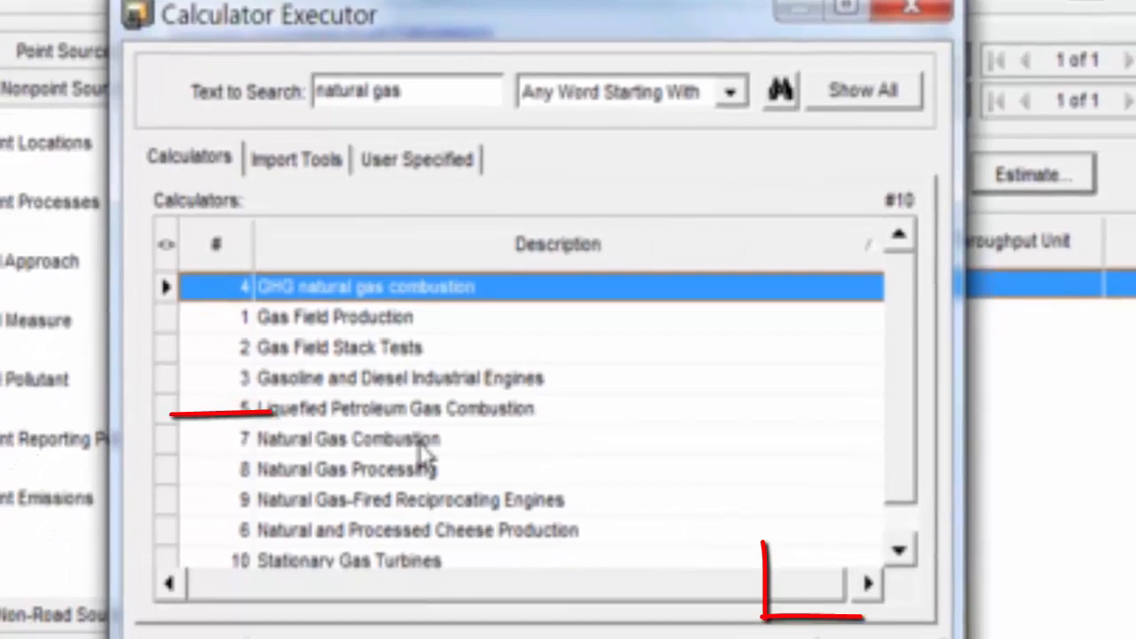
{"action": "left_click", "coordinate": [420, 483]}
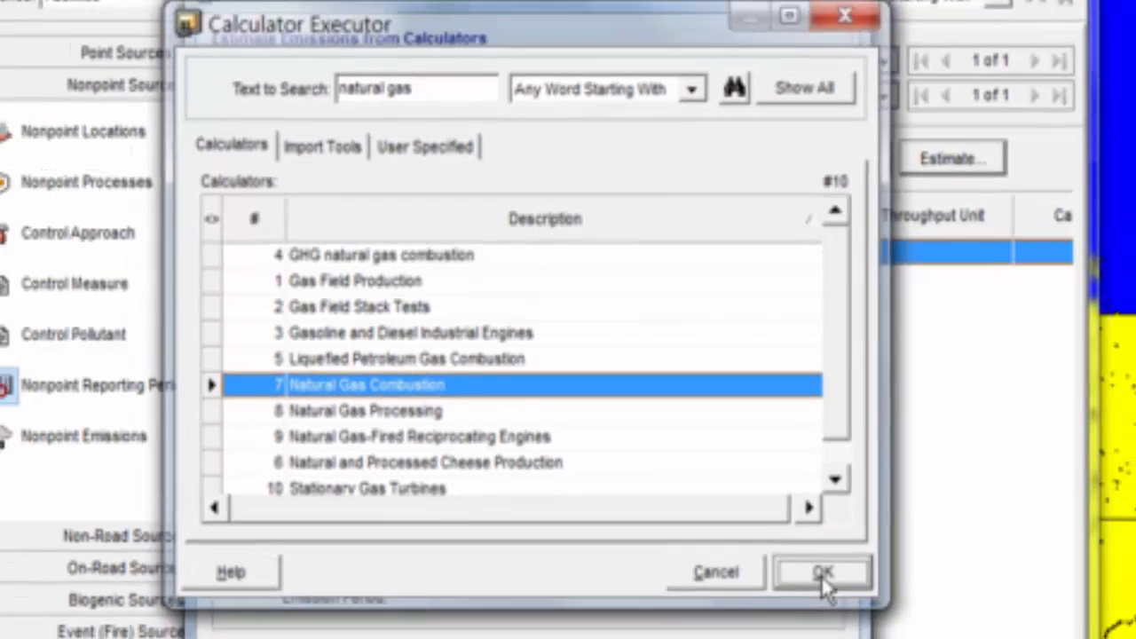
{"action": "left_click", "coordinate": [823, 575]}
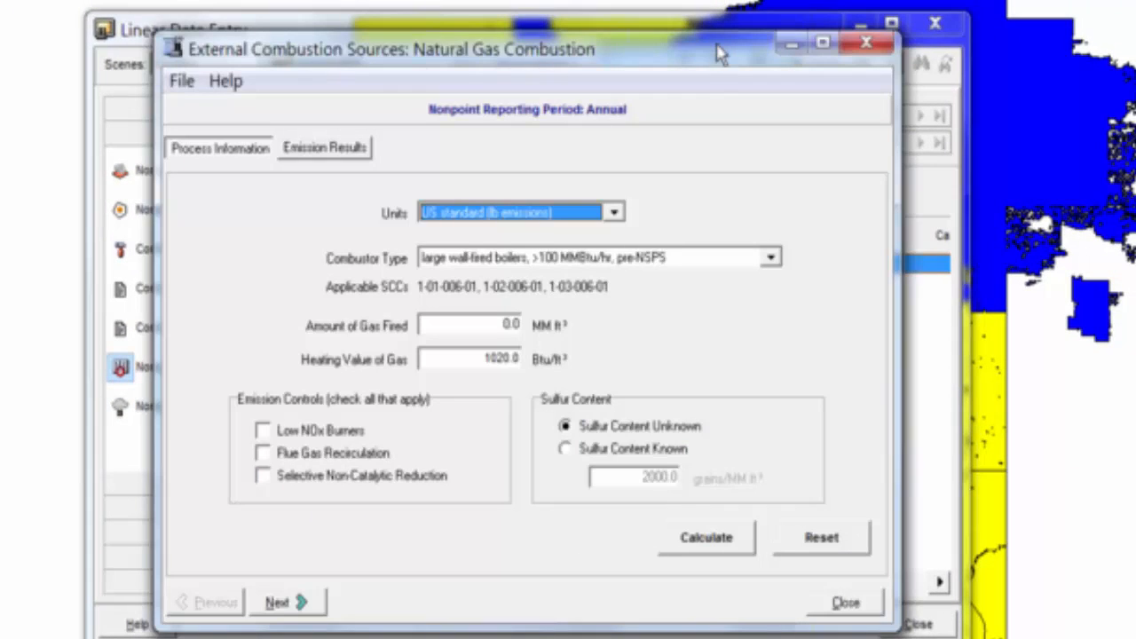
Reposition the calculator window and set Combustor Type to 'residential furnaces, < 0.3 MMBtu/hr'.
{"action": "left_click_drag", "start_coordinate": [717, 44], "coordinate": [718, 610]}
{"action": "left_click_drag", "start_coordinate": [807, 328], "coordinate": [814, 467]}
{"action": "left_click_drag", "start_coordinate": [678, 620], "coordinate": [626, 116]}
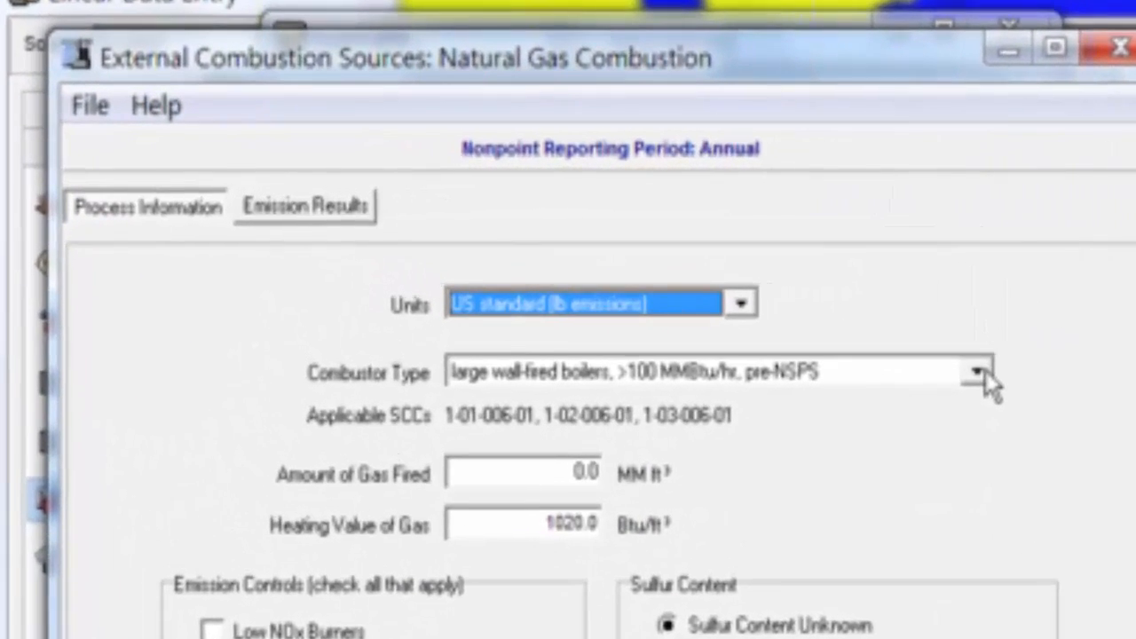
{"action": "left_click", "coordinate": [977, 373]}
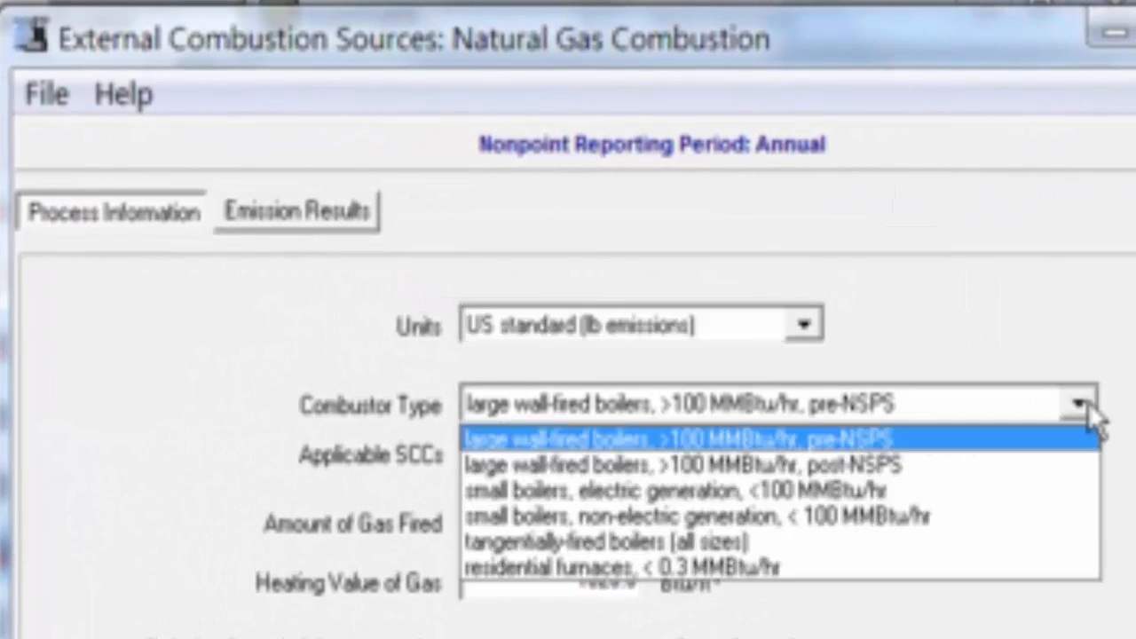
{"action": "left_click", "coordinate": [929, 568]}
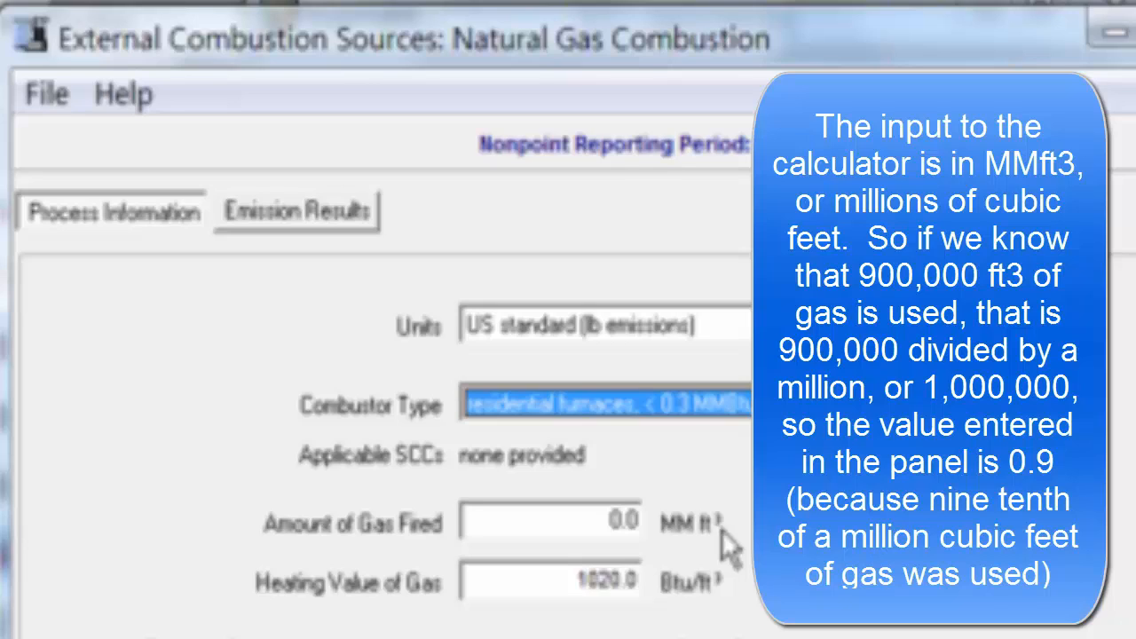
Enter 0.9 gas fired, replace heating value 1020 with 980, and calculate the emissions.
{"action": "left_click", "coordinate": [596, 515]}
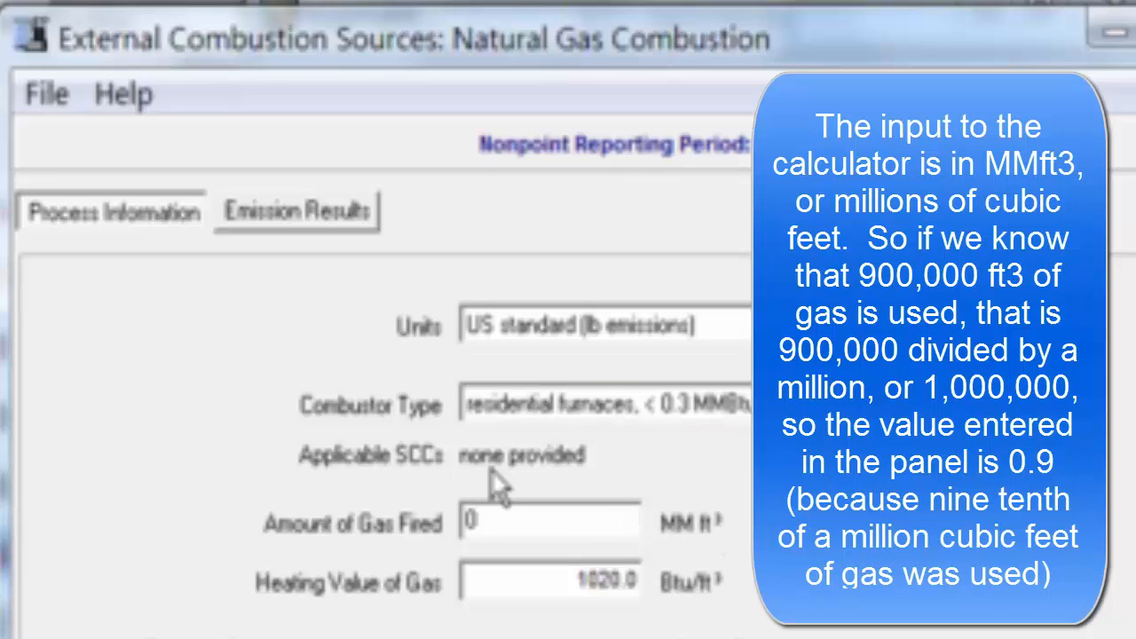
{"action": "type", "text": "."}
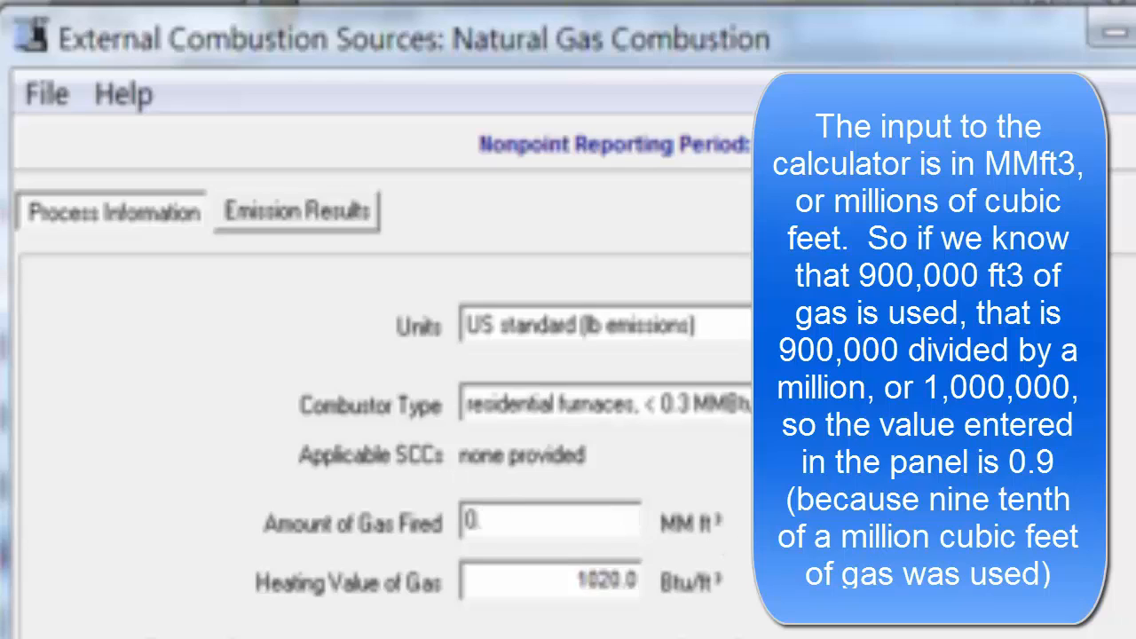
{"action": "type", "text": "9"}
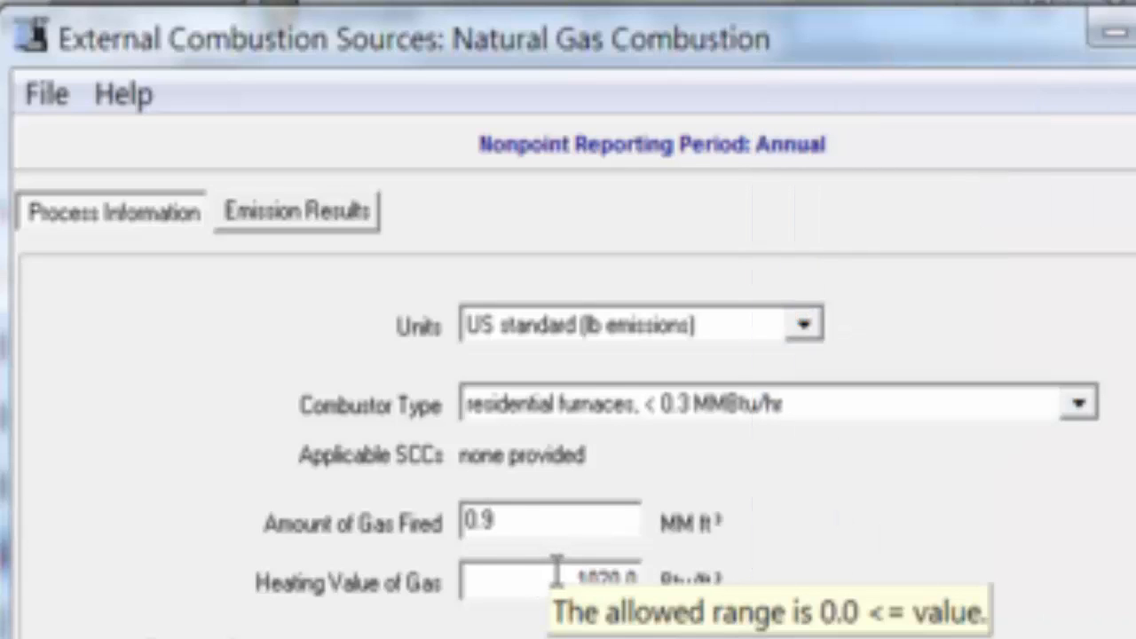
{"action": "left_click", "coordinate": [558, 575]}
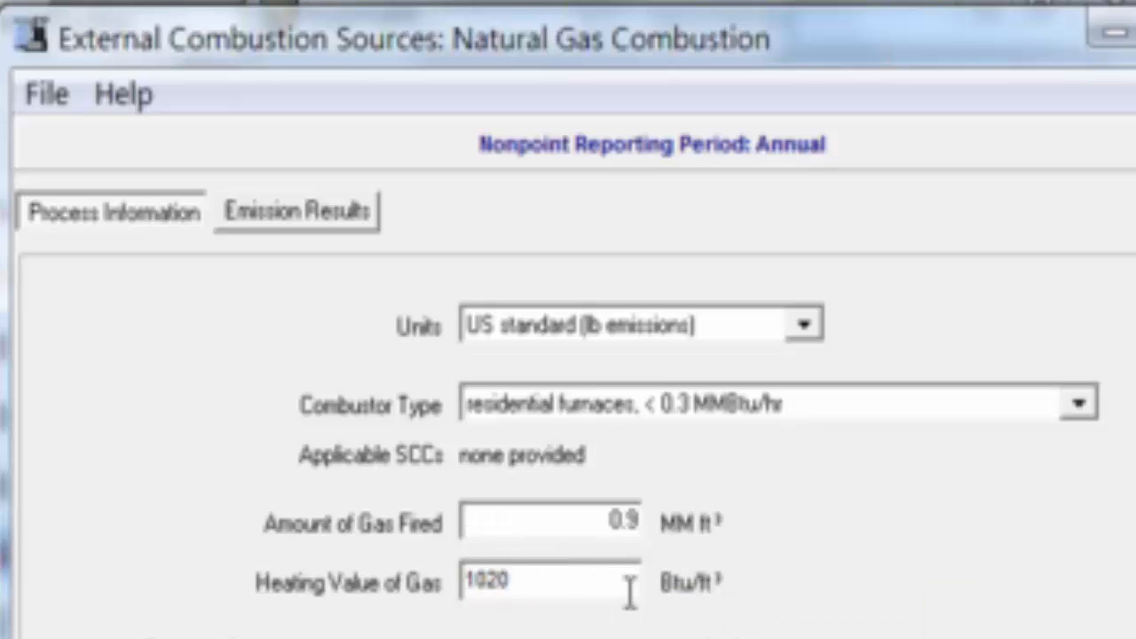
{"action": "left_click_drag", "start_coordinate": [465, 582], "coordinate": [539, 581]}
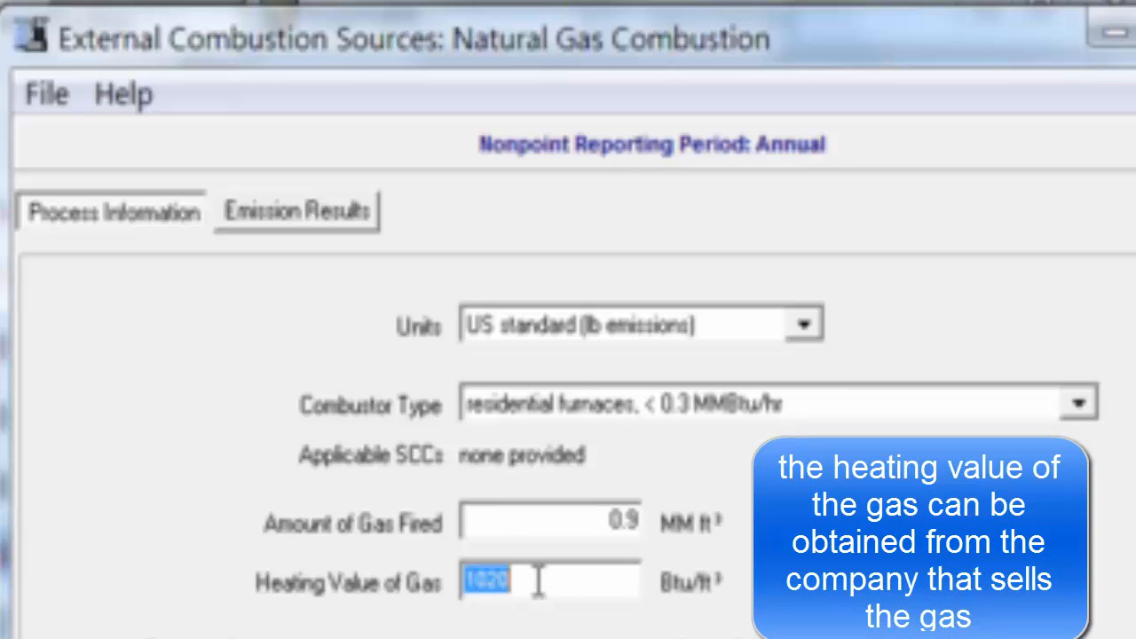
{"action": "type", "text": "980."}
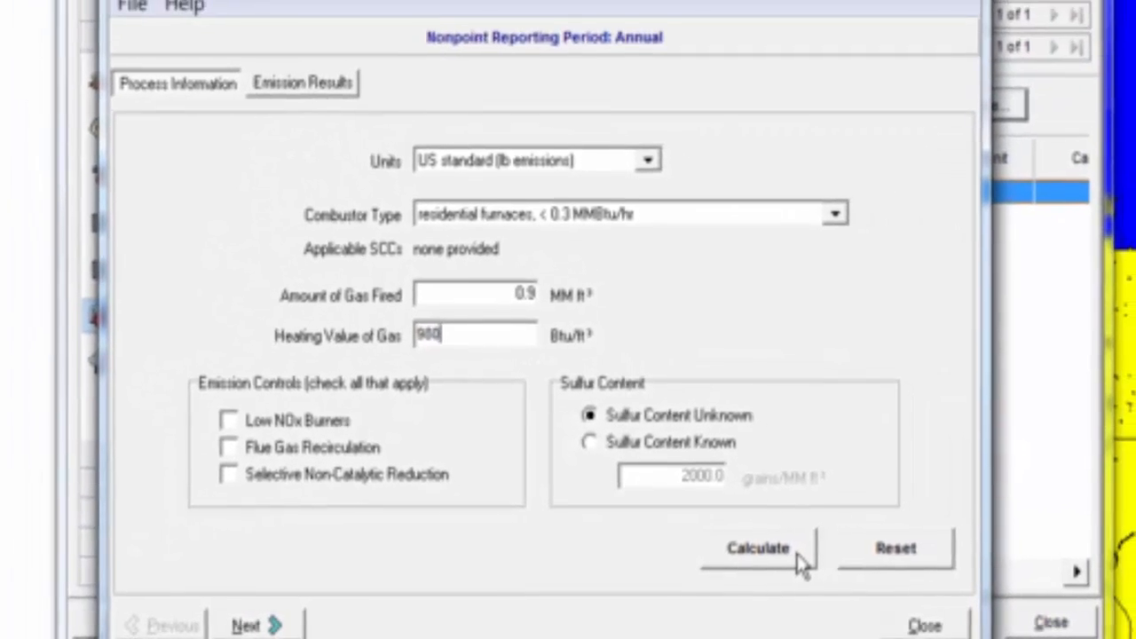
{"action": "left_click", "coordinate": [795, 564]}
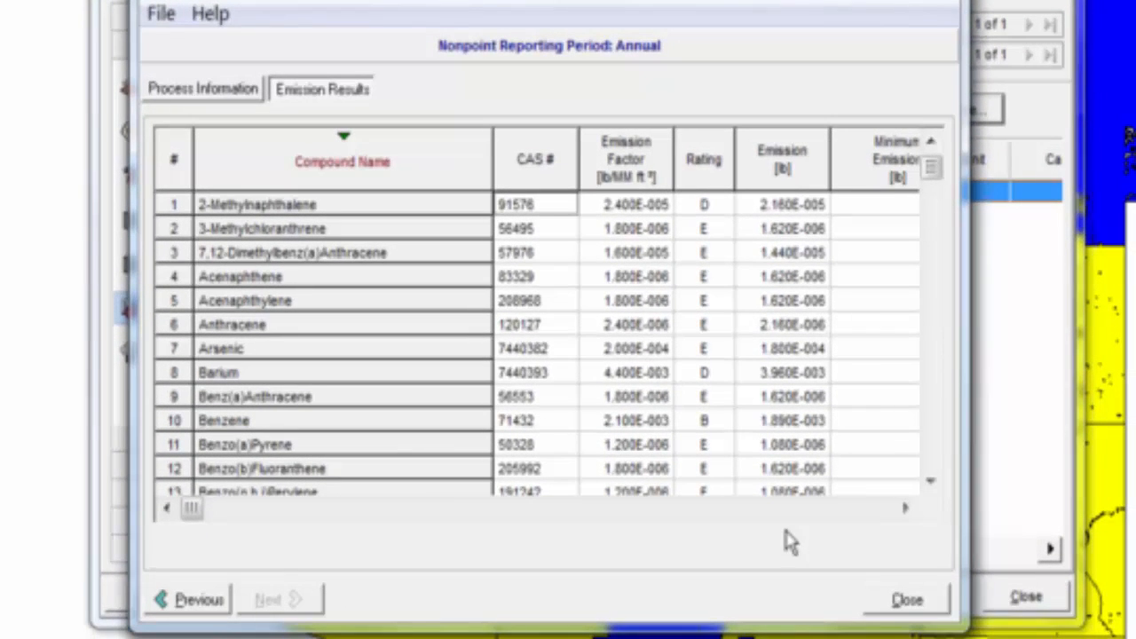
Close the calculator and import all checked pollutant results, such as Benzene 0.00189 pounds.
{"action": "left_click", "coordinate": [939, 606]}
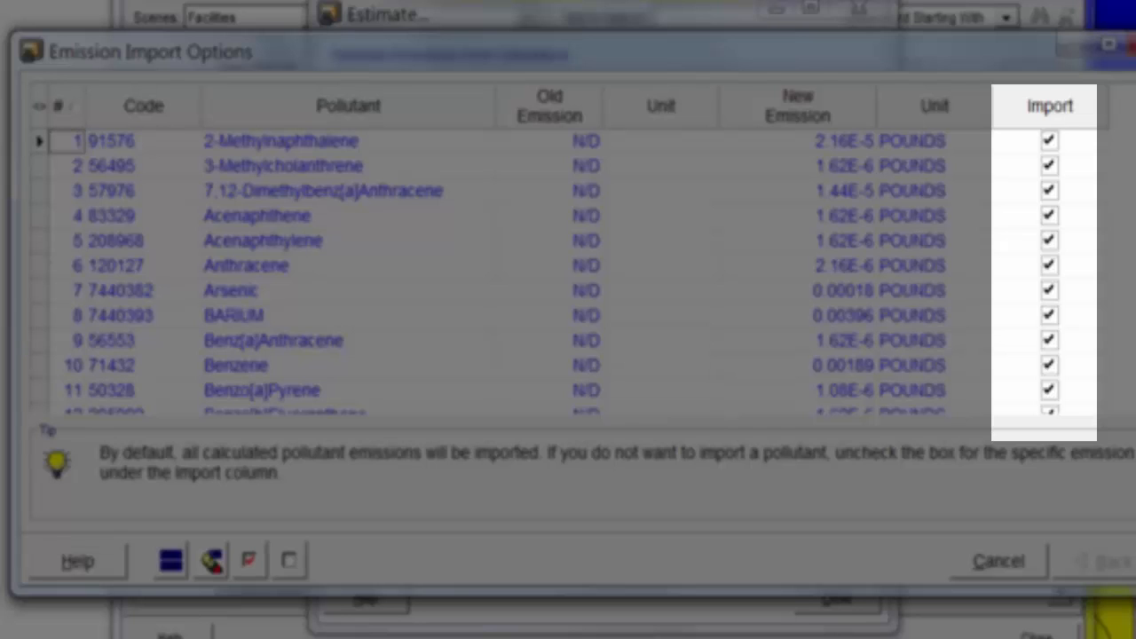
{"action": "scroll", "coordinate": [568, 270], "scroll_direction": "down", "scroll_amount": 9}
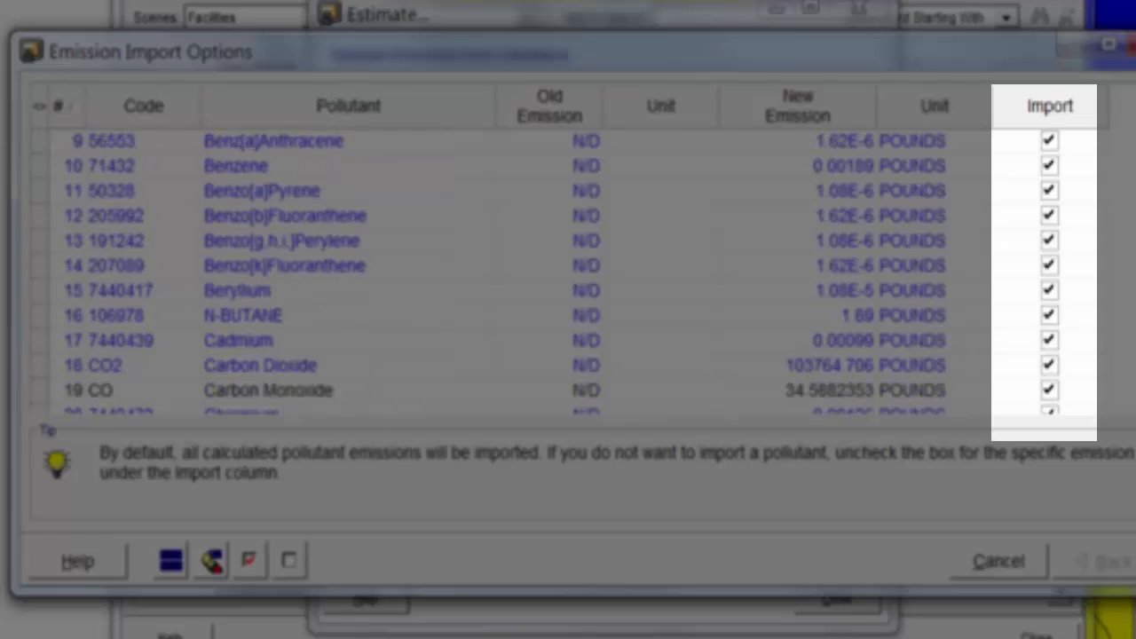
{"action": "scroll", "coordinate": [568, 270], "scroll_direction": "down", "scroll_amount": 10}
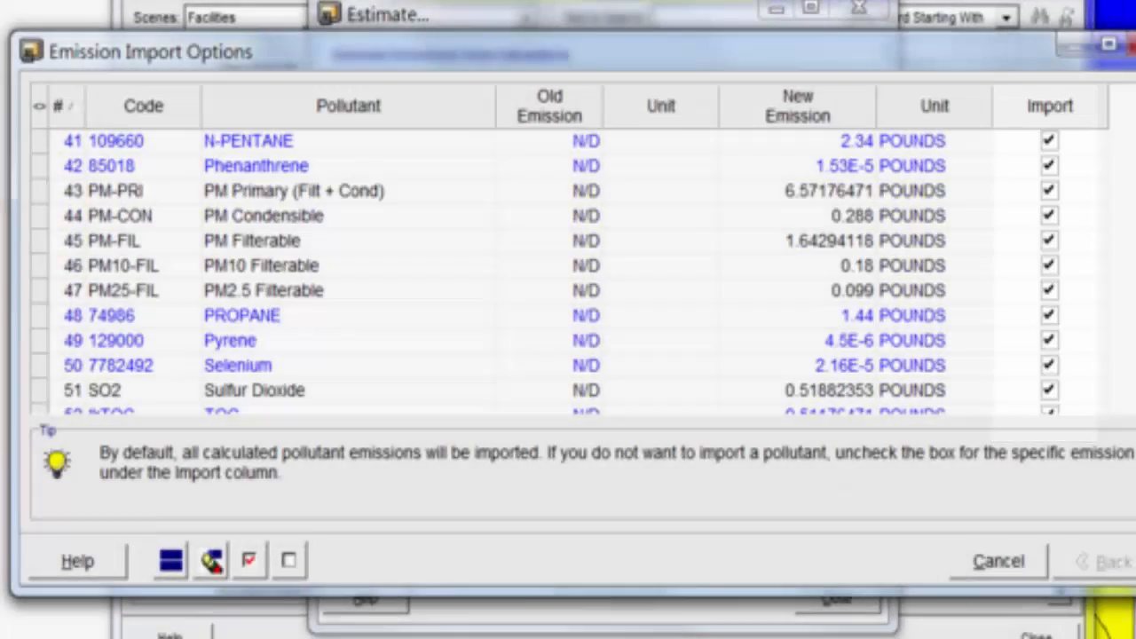
{"action": "left_click_drag", "start_coordinate": [1058, 315], "coordinate": [1031, 114]}
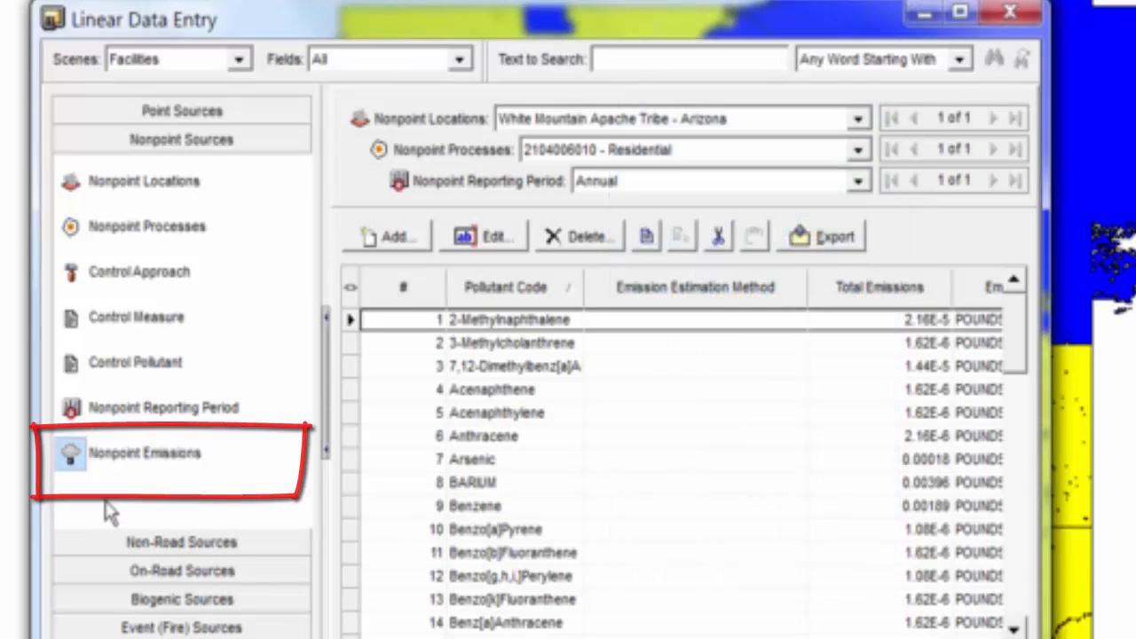
Reopen the Annual nonpoint reporting period and scroll down to its Data Entry section.
{"action": "left_click", "coordinate": [164, 414]}
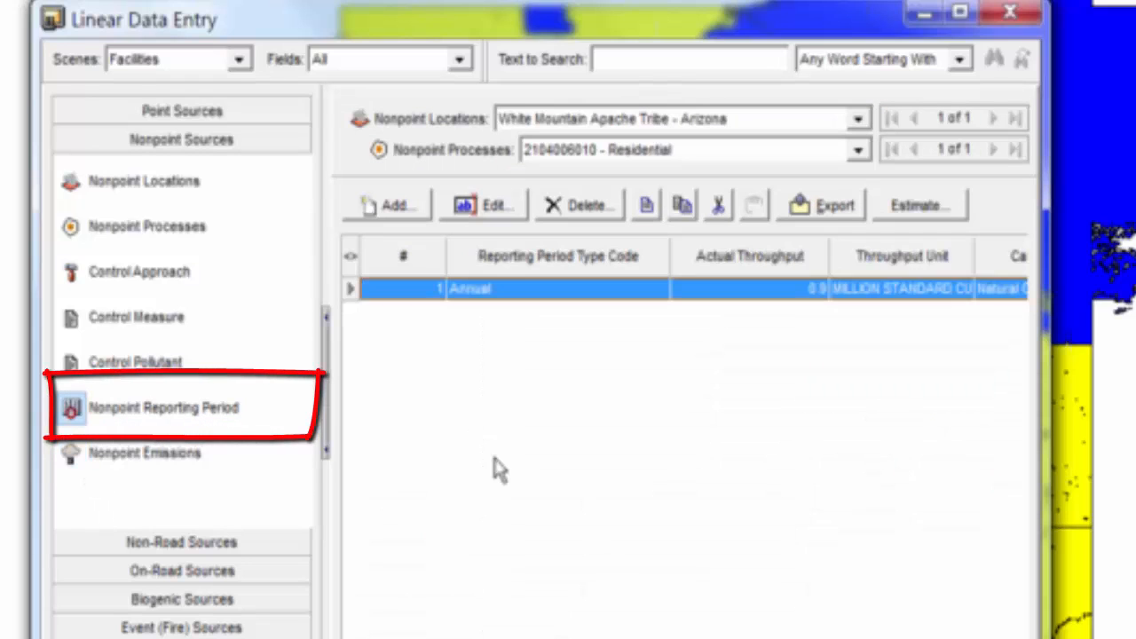
{"action": "left_click", "coordinate": [506, 221]}
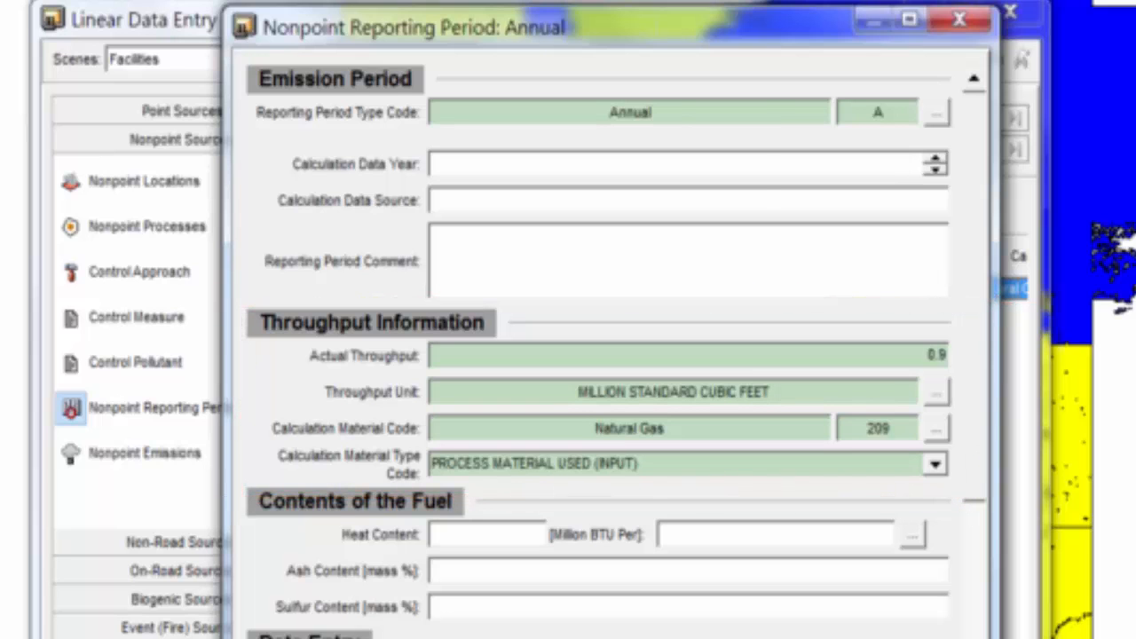
{"action": "scroll", "coordinate": [616, 351], "scroll_direction": "down", "scroll_amount": 1}
{"action": "scroll", "coordinate": [616, 351], "scroll_direction": "down", "scroll_amount": 4}
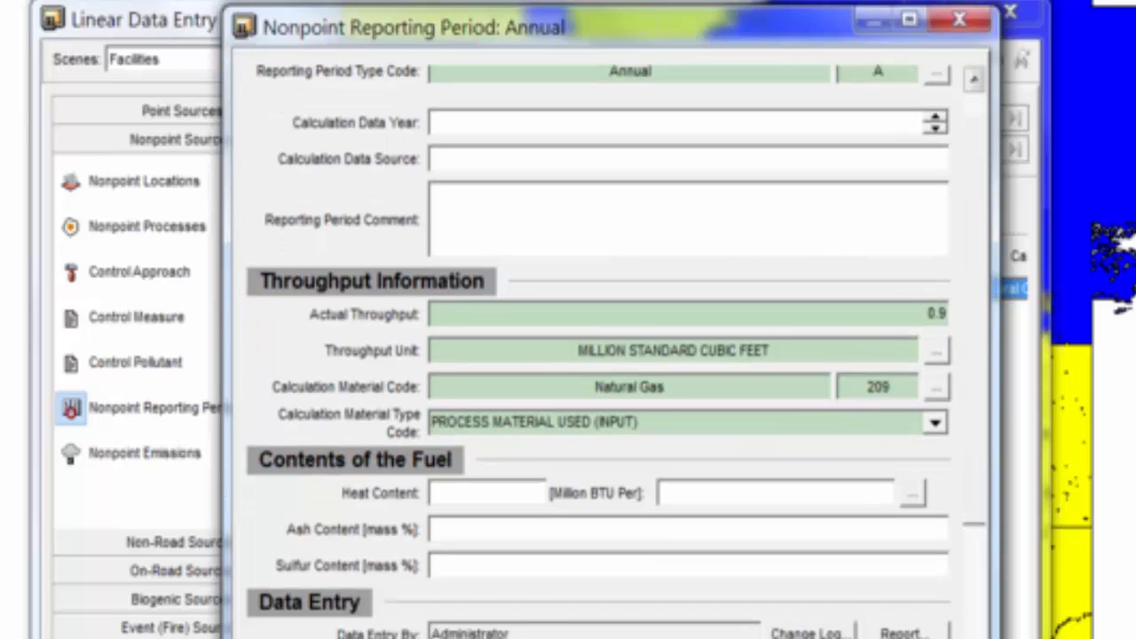
{"action": "scroll", "coordinate": [533, 539], "scroll_direction": "down", "scroll_amount": 2}
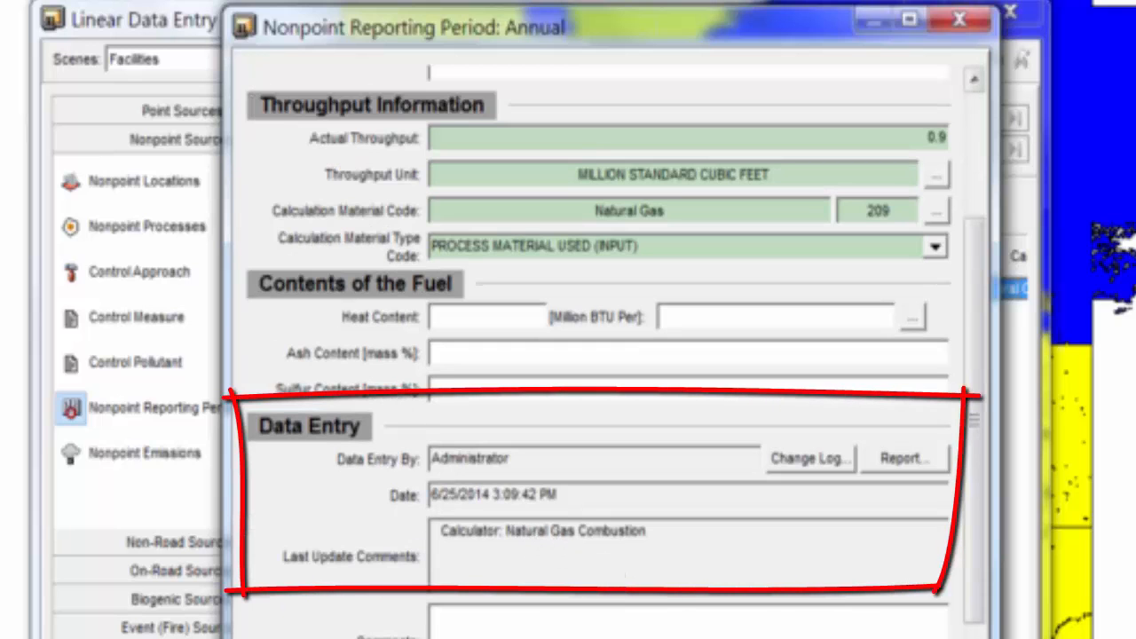
{"action": "scroll", "coordinate": [612, 355], "scroll_direction": "down", "scroll_amount": 7}
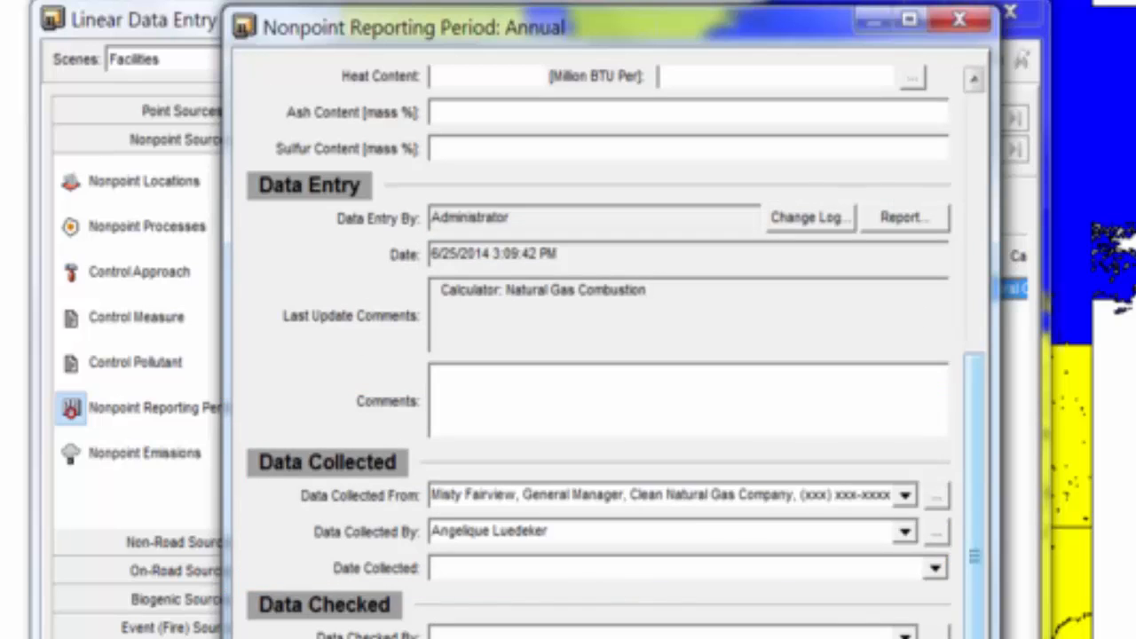